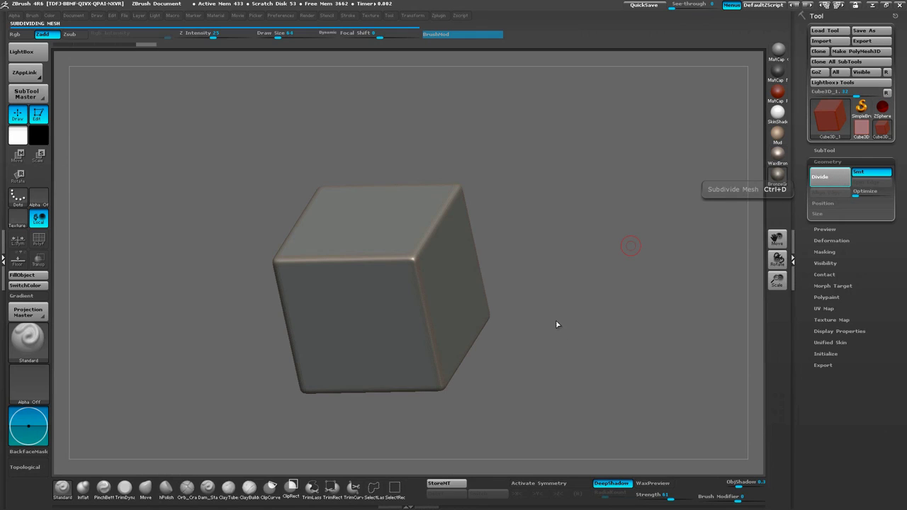
Step: Taper the cube along its length on two axes with the Taper deformation so it narrows towards one end
drag(555, 323, 556, 324)
click(832, 240)
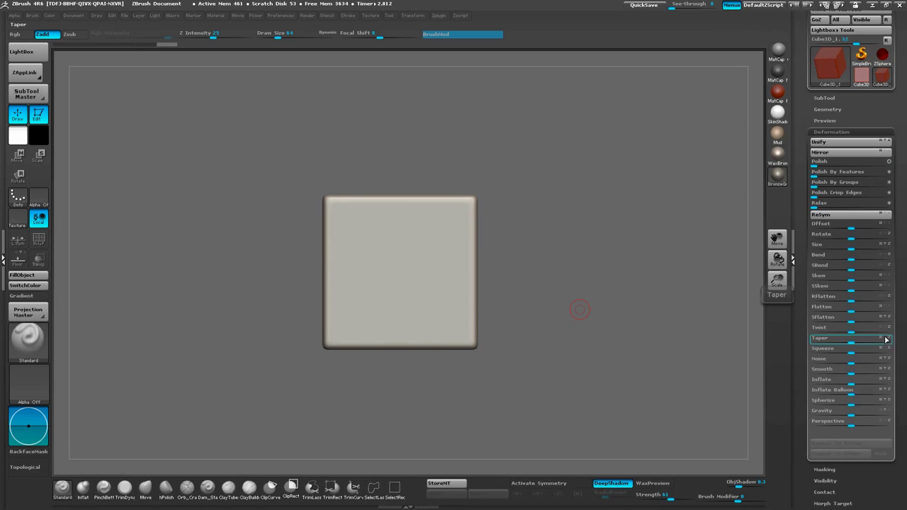
drag(853, 342, 870, 341)
drag(601, 359, 611, 318)
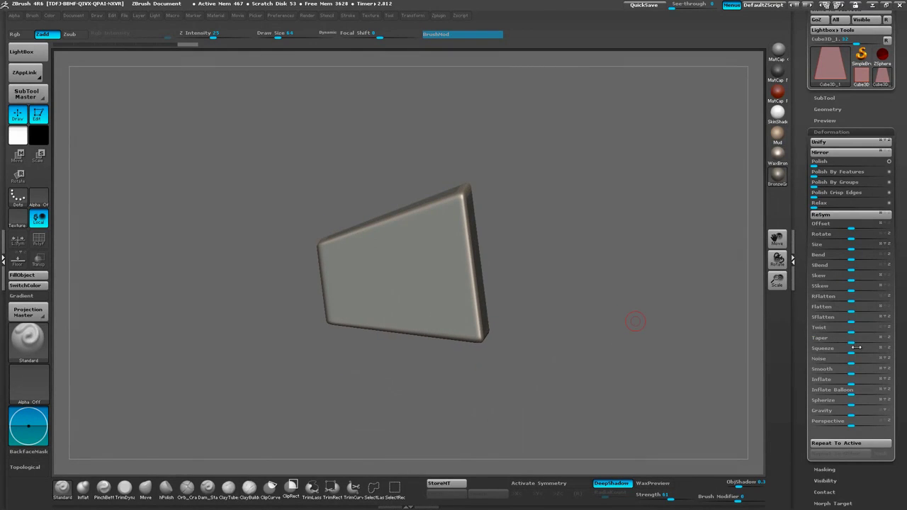
drag(858, 342, 855, 343)
drag(636, 325, 623, 366)
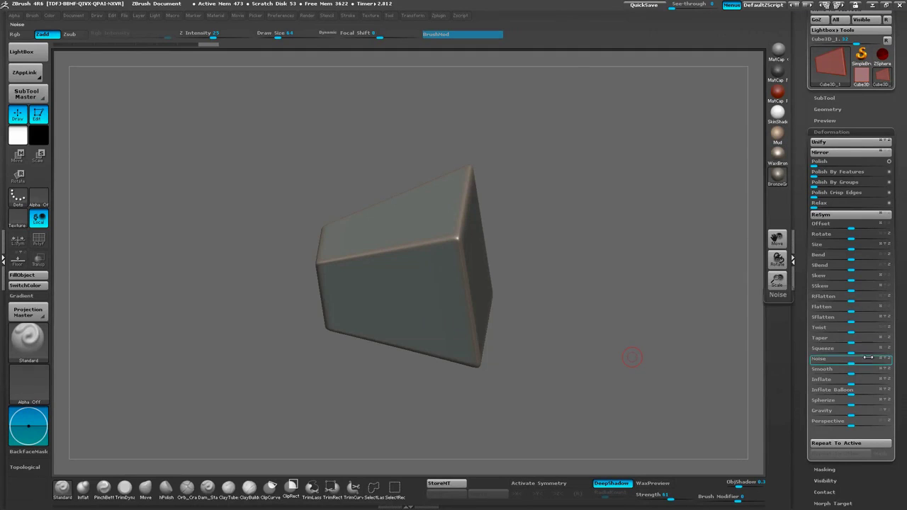
shift+drag(593, 315, 596, 326)
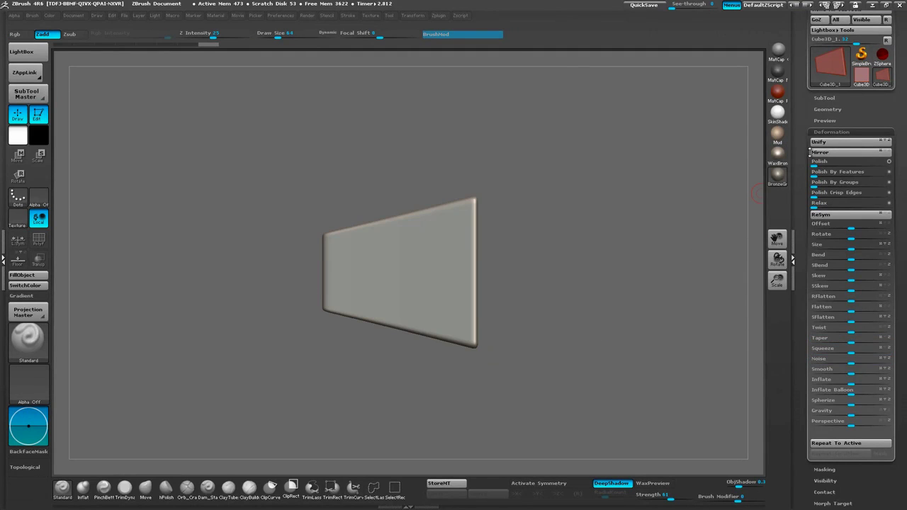
Step: Convert the tapered cube to a PolyMesh3D and turn on transparency
click(824, 97)
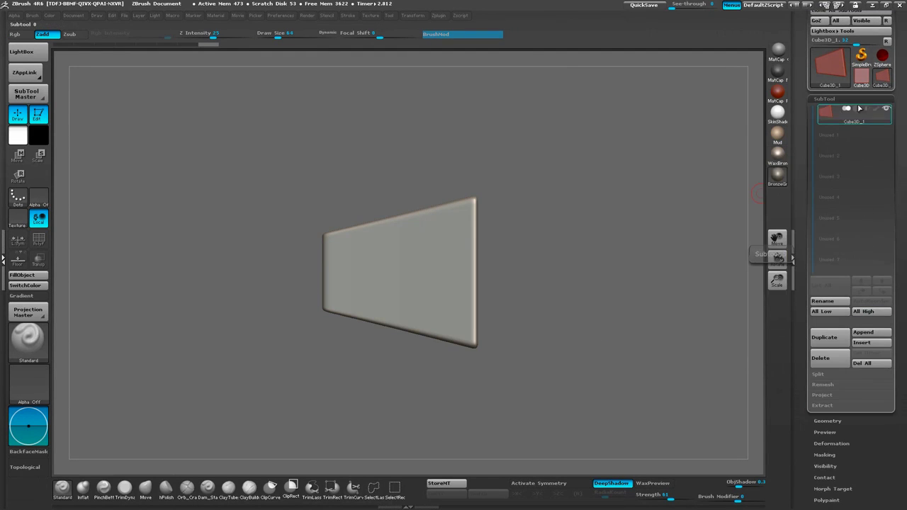
drag(806, 174, 805, 216)
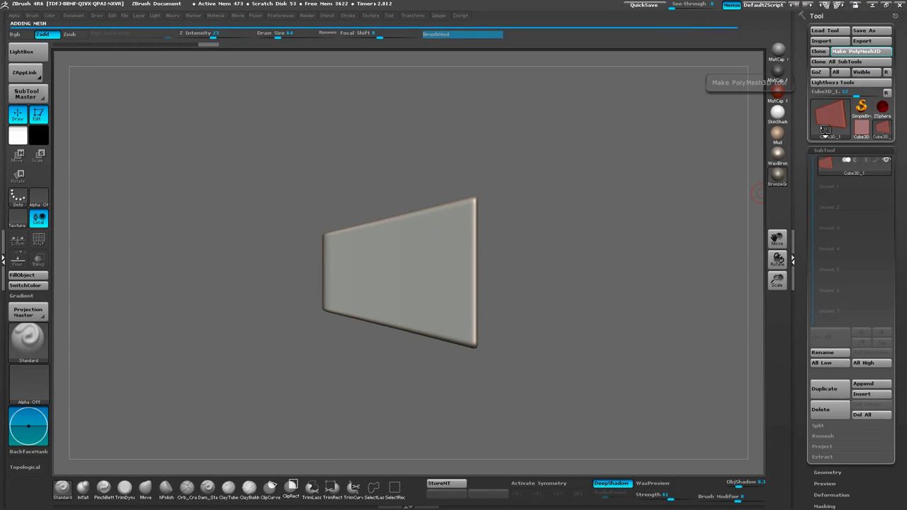
mouse_move(615, 326)
mouse_down()
mouse_move(602, 238)
mouse_move(571, 253)
mouse_up()
click(38, 262)
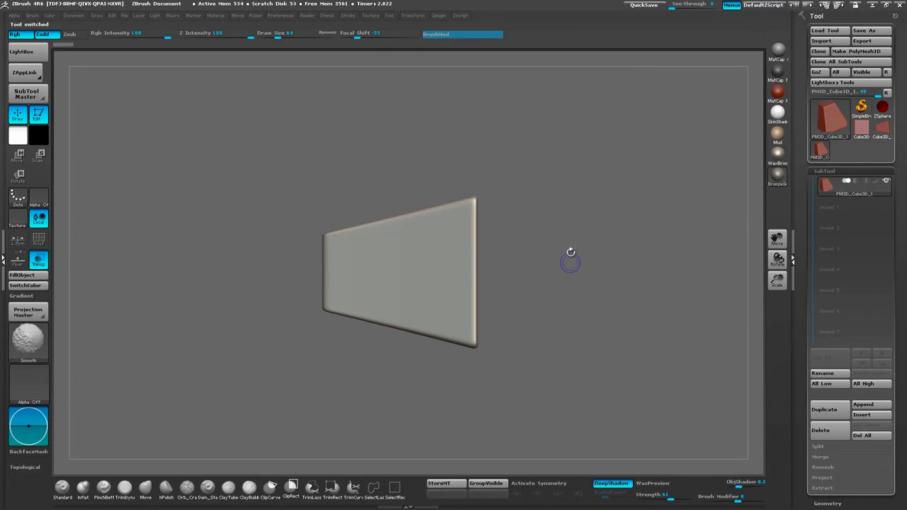
Step: Duplicate the tapered subtool and make PM3D_Cube3D_1 the active subtool
click(836, 411)
click(826, 210)
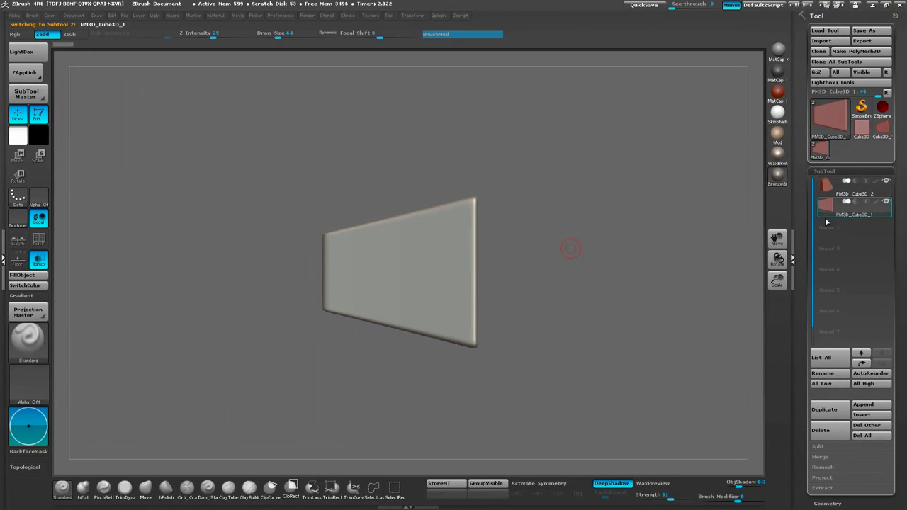
drag(804, 303, 804, 49)
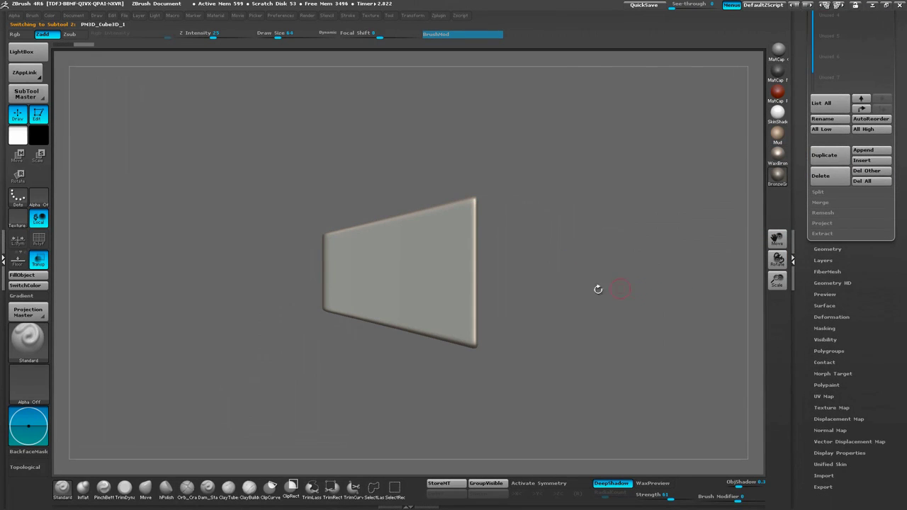
Step: Draw a transpose line along the tapered block from its wide end to its narrow end
key(w)
drag(476, 273, 311, 271)
alt+drag(369, 376, 378, 430)
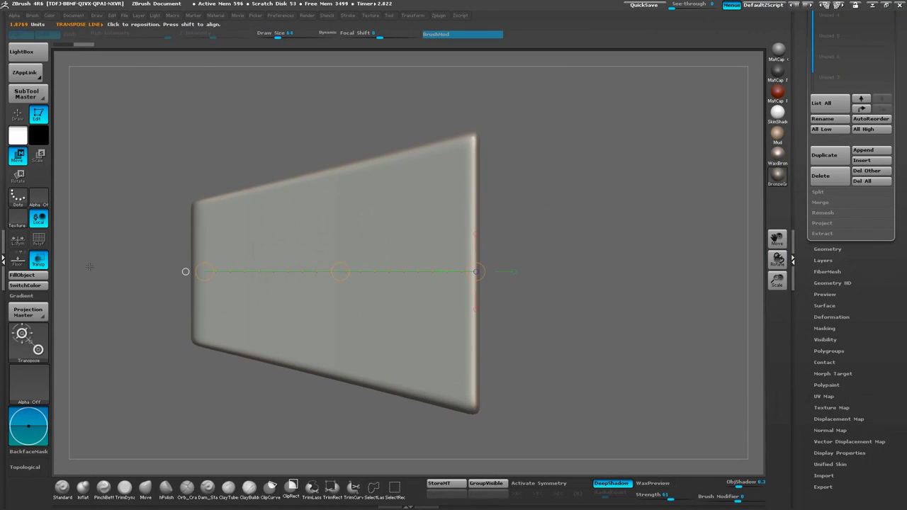
mouse_move(560, 244)
alt+mouse_down()
mouse_move(632, 263)
mouse_move(629, 344)
alt+mouse_up()
drag(187, 290, 187, 293)
drag(622, 251, 636, 107)
alt+drag(650, 212, 765, 155)
alt+drag(577, 216, 572, 197)
Step: Examine the block's polygon density and edges with the polyframe displayed, and turn the polyframe off
drag(358, 164, 358, 309)
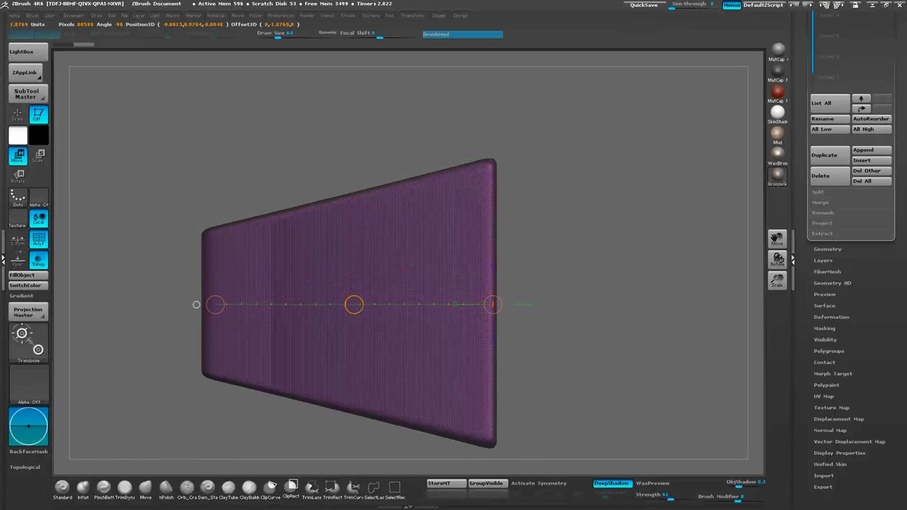
alt+drag(604, 356, 615, 453)
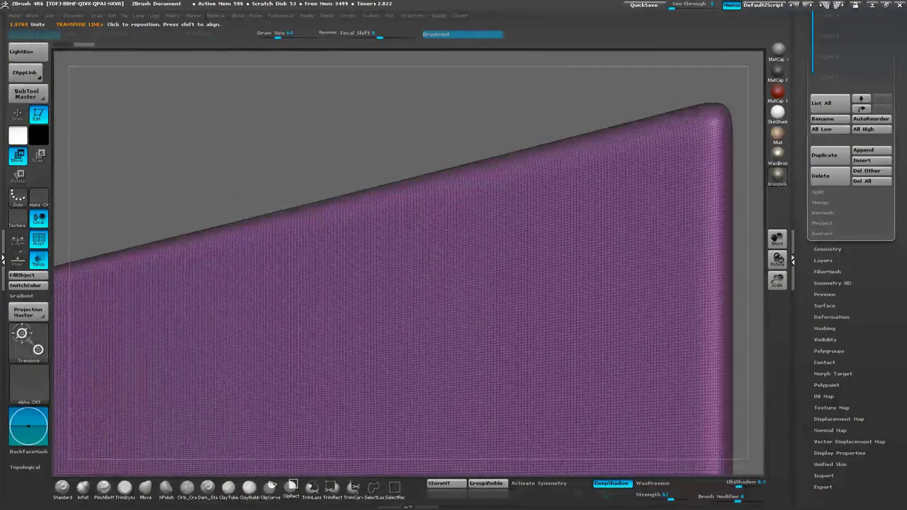
alt+drag(532, 280, 530, 117)
alt+drag(455, 432, 459, 347)
drag(352, 267, 353, 267)
alt+drag(547, 464, 573, 234)
alt+drag(575, 289, 576, 383)
click(42, 243)
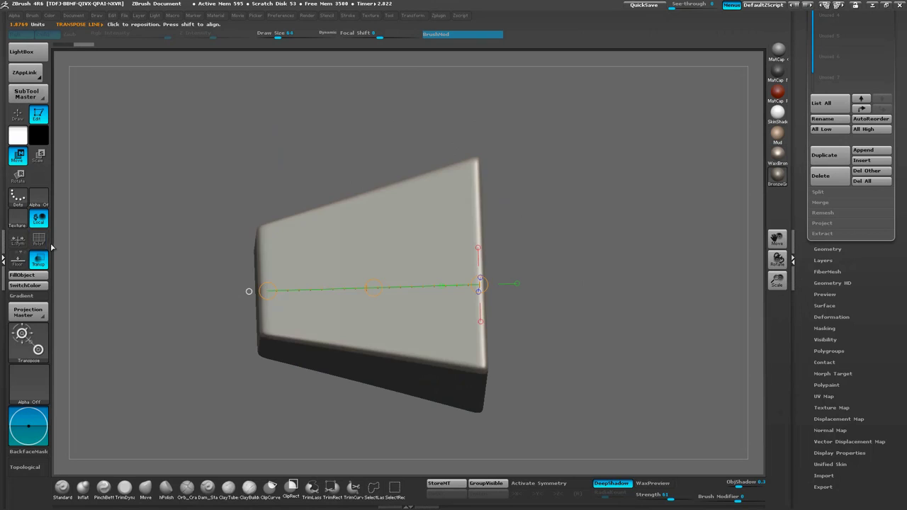
Step: Try shrinking the active block with the Size deformation and undo the attempts
drag(593, 297, 600, 283)
drag(805, 315, 818, 268)
click(831, 219)
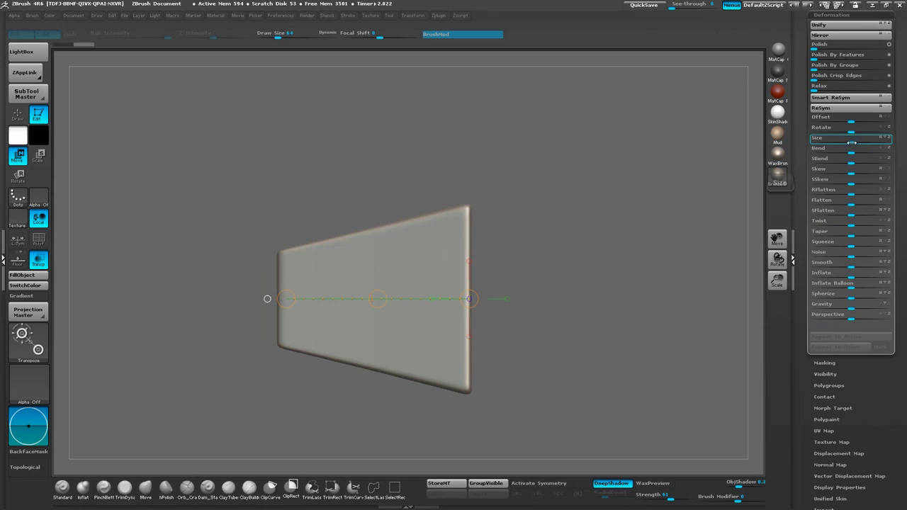
drag(847, 143, 838, 145)
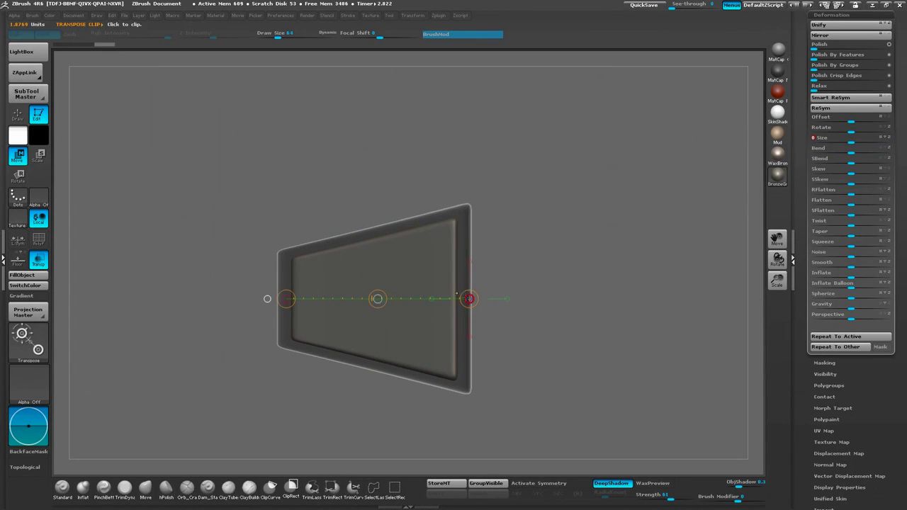
key(ctrl+z)
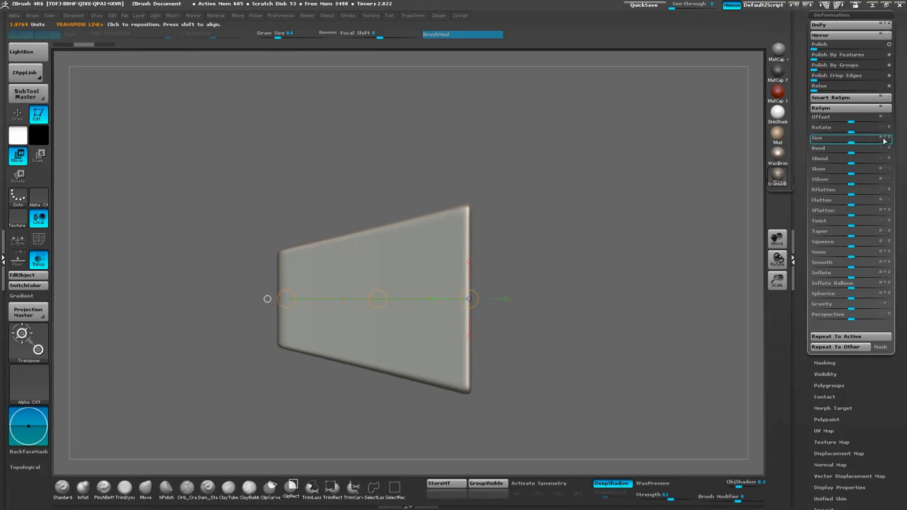
drag(851, 143, 842, 144)
key(ctrl+z)
Step: Try a Size deformation of -13 on X and Z only, inspect the gap inside the outer block, and undo it
drag(849, 143, 841, 142)
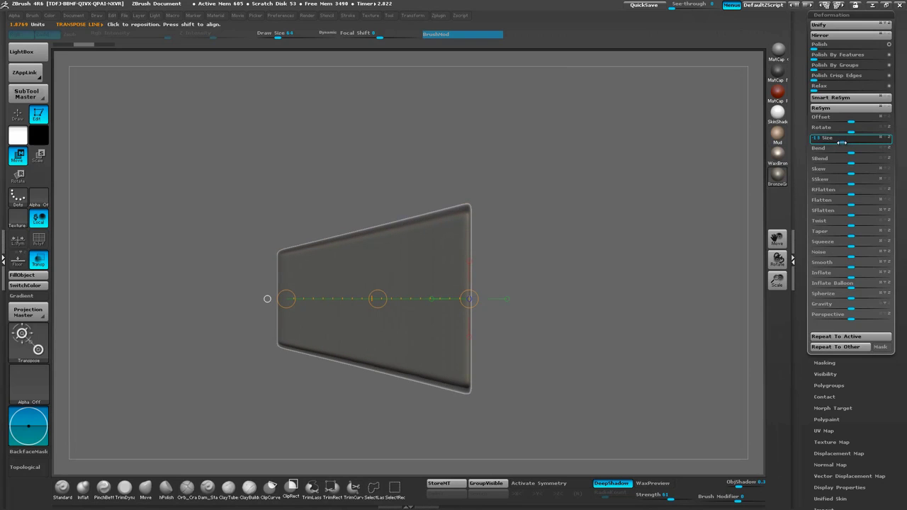
drag(553, 341, 513, 254)
drag(565, 264, 462, 315)
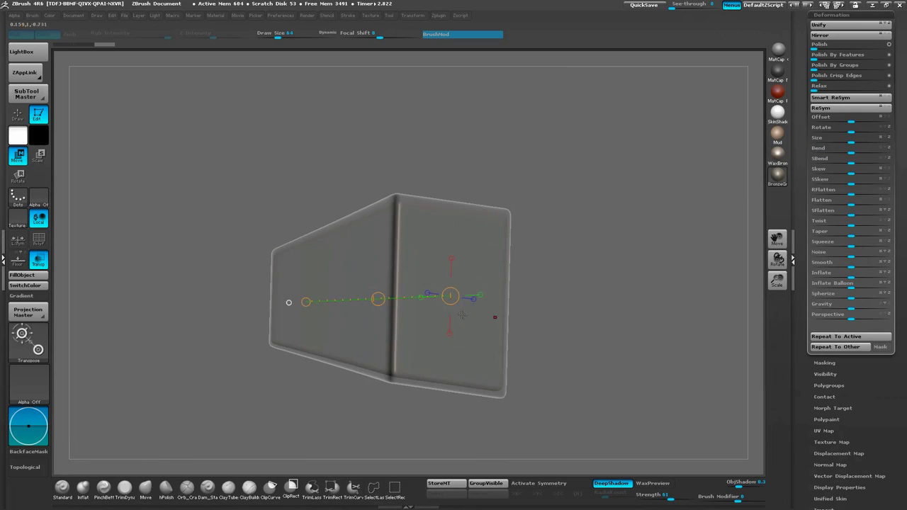
drag(556, 290, 617, 297)
shift+drag(502, 295, 563, 291)
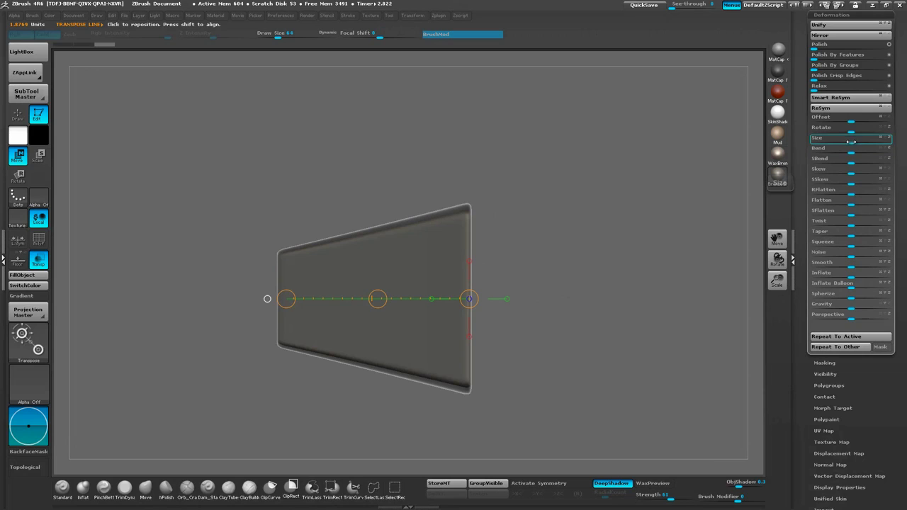
key(ctrl+i)
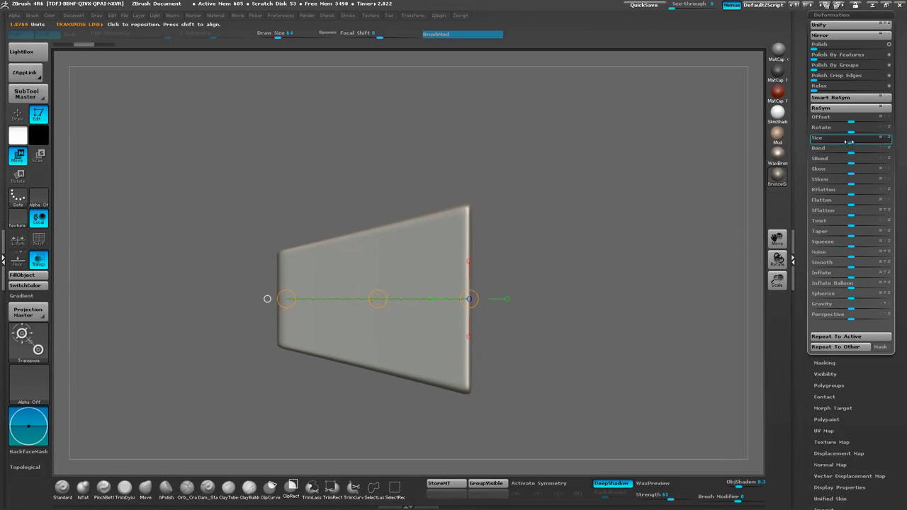
Step: Shrink the inner block slightly on X and Z with the Size deformation and check it from two sides
drag(843, 143, 843, 143)
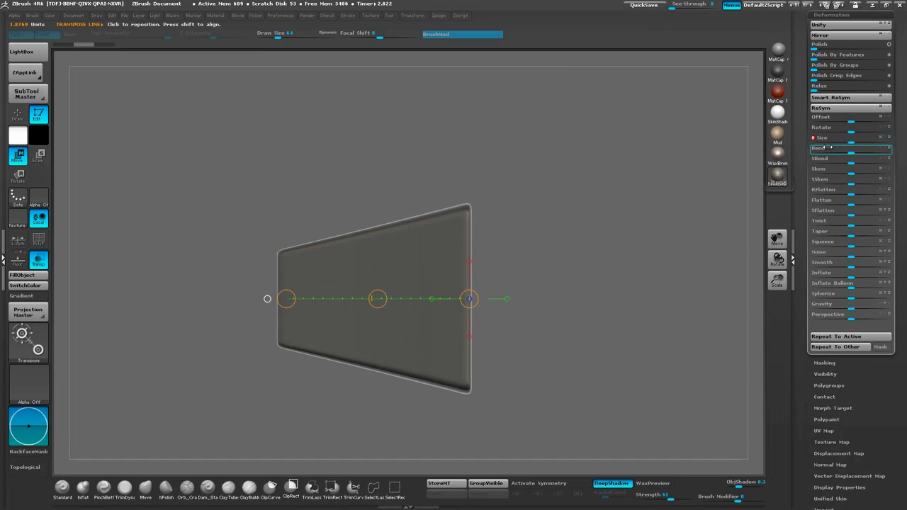
alt+drag(546, 332, 600, 339)
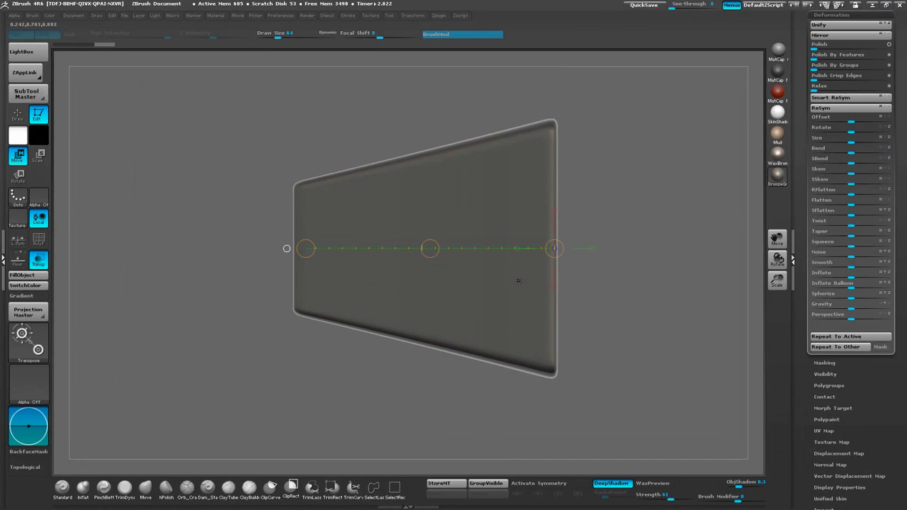
drag(305, 249, 308, 251)
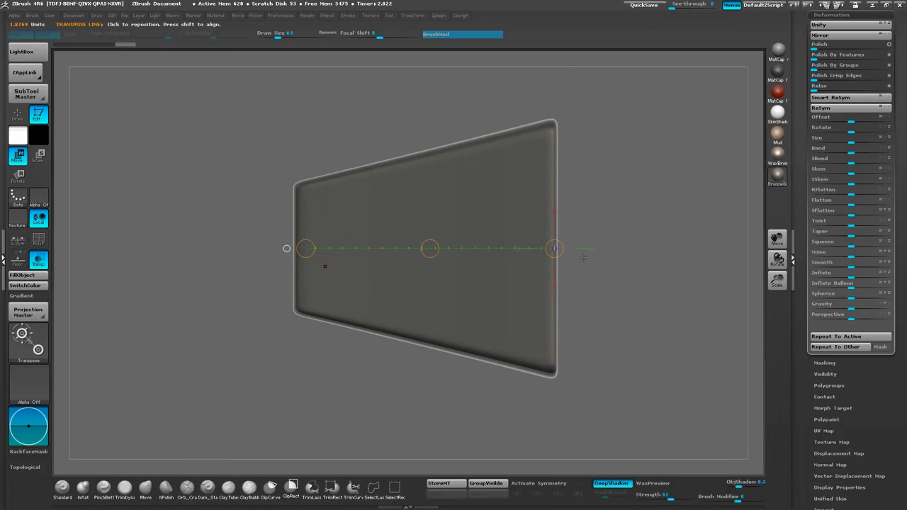
drag(613, 285, 612, 206)
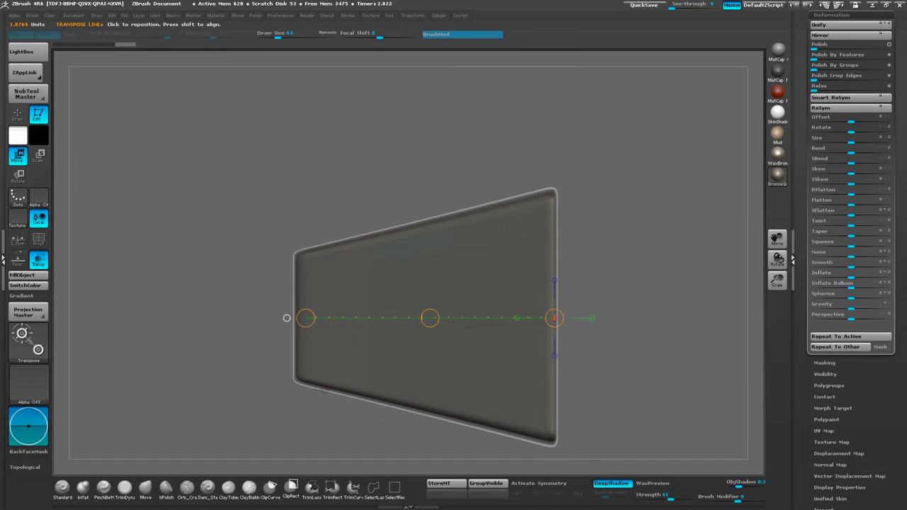
Step: Examine the clearance between the inner and outer blocks along the edges and corners
alt+drag(267, 370, 251, 464)
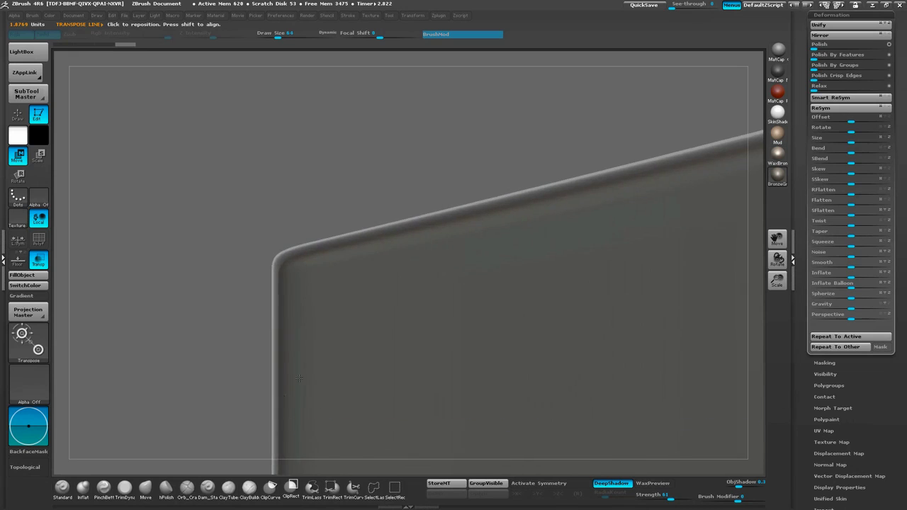
alt+drag(321, 358, 382, 169)
drag(364, 236, 368, 239)
alt+drag(304, 277, 303, 202)
mouse_move(618, 219)
alt+mouse_down()
mouse_move(553, 268)
mouse_move(579, 320)
mouse_move(585, 316)
alt+mouse_up()
key(q)
key(w)
alt+drag(585, 268, 576, 305)
Step: Return to Draw mode and turn off transparency
key(q)
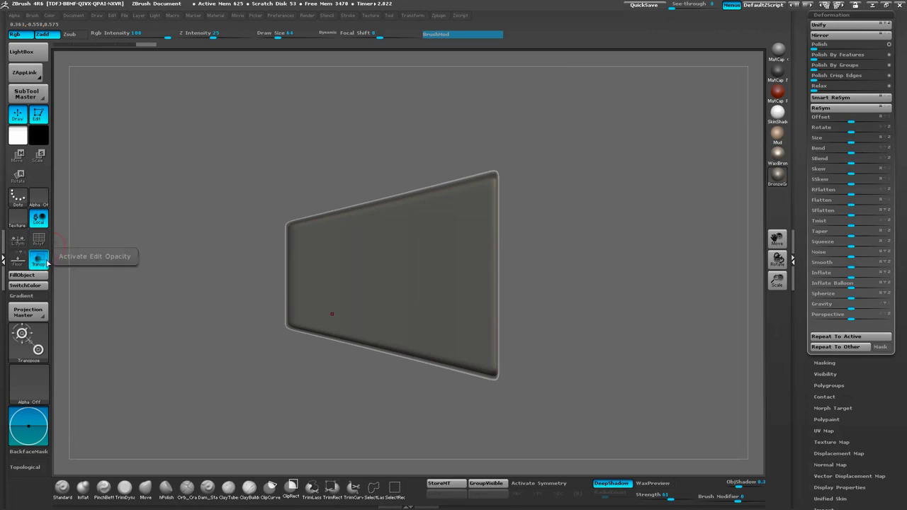
click(47, 266)
drag(587, 243, 569, 240)
Step: Hide PM3D_Cube3D_2 and alternate between the two subtools to compare their sizes
drag(801, 125, 829, 174)
click(824, 171)
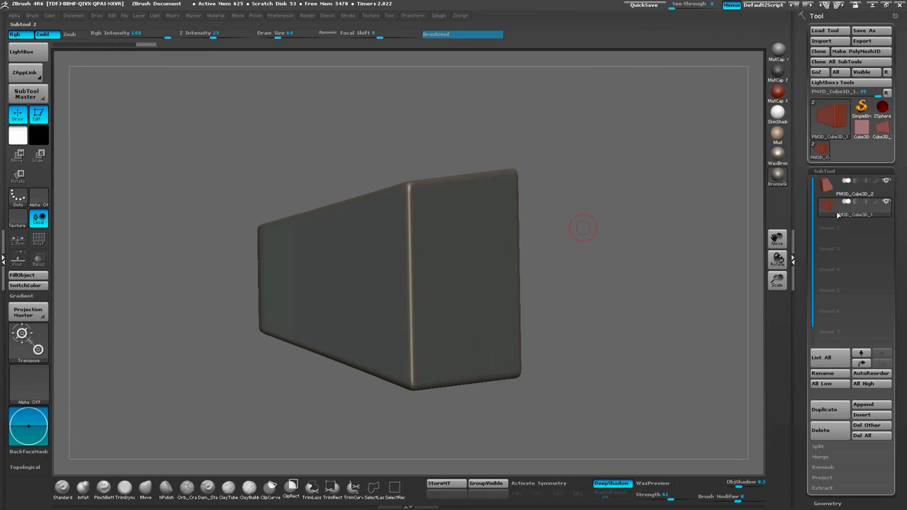
click(885, 184)
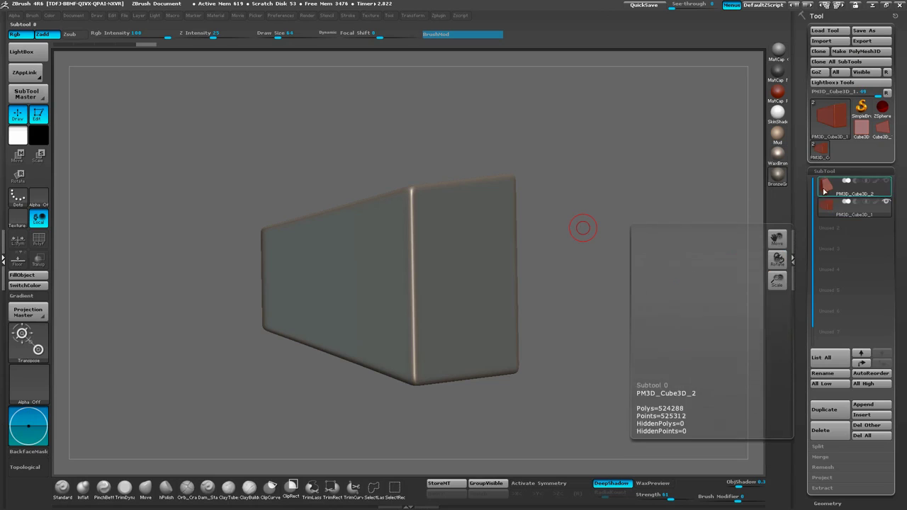
click(826, 190)
click(827, 211)
click(827, 188)
click(826, 209)
Step: Select PM3D_Cube3D_2 and merge it down with PM3D_Cube3D_1, always accepting the non-undoable operation
click(825, 192)
mouse_move(665, 249)
mouse_down()
mouse_move(645, 279)
mouse_move(616, 288)
mouse_move(634, 259)
mouse_up()
key(w)
key(q)
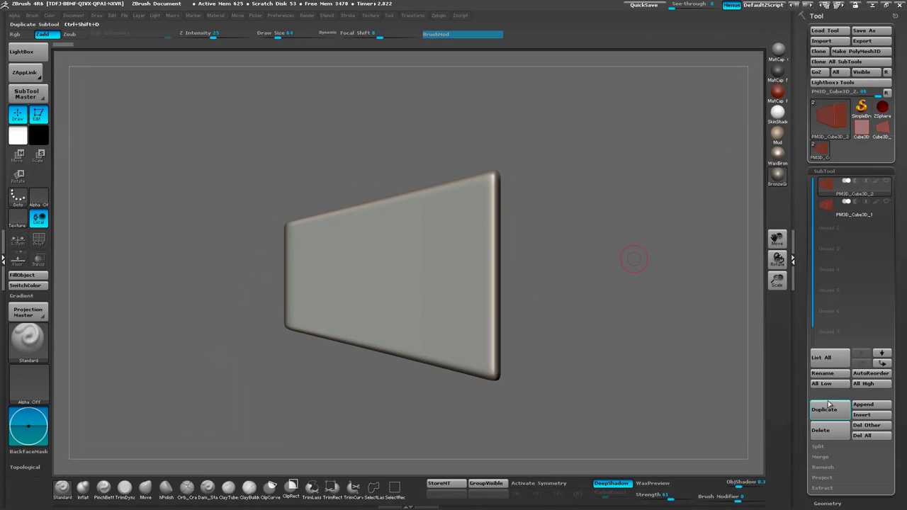
drag(806, 435, 830, 313)
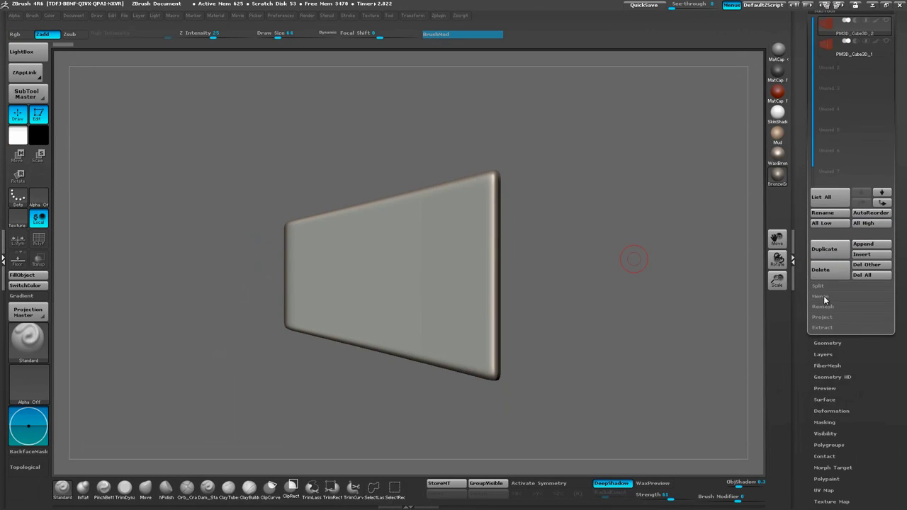
click(821, 296)
click(833, 309)
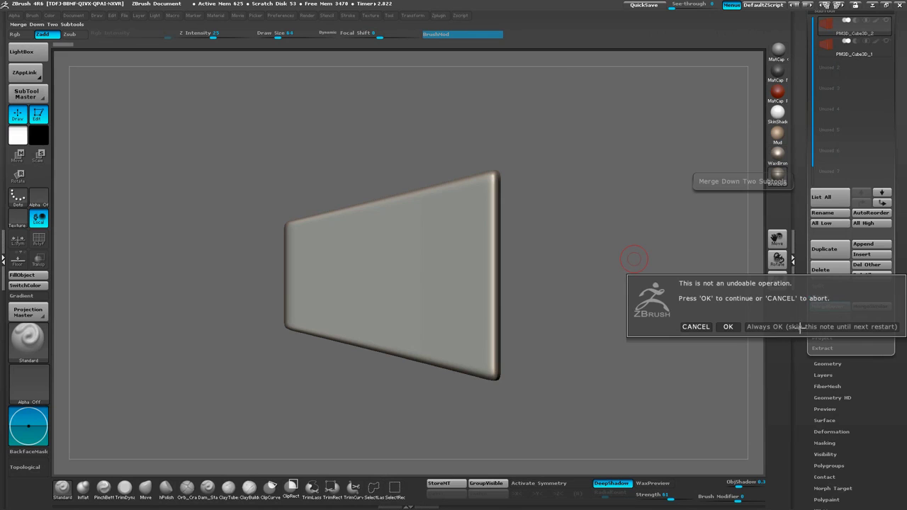
click(806, 326)
Step: Rename the merged subtool as Tapered-Key
drag(801, 294, 804, 362)
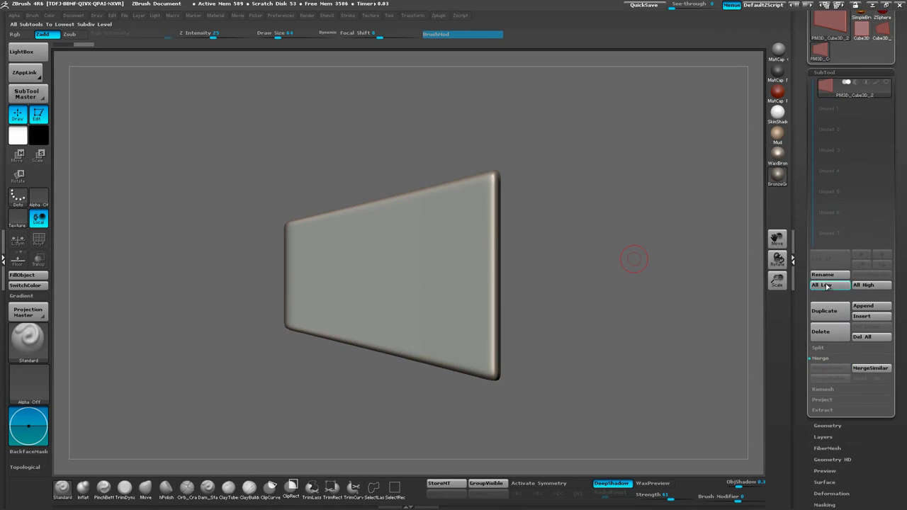
click(829, 276)
text(Tap)
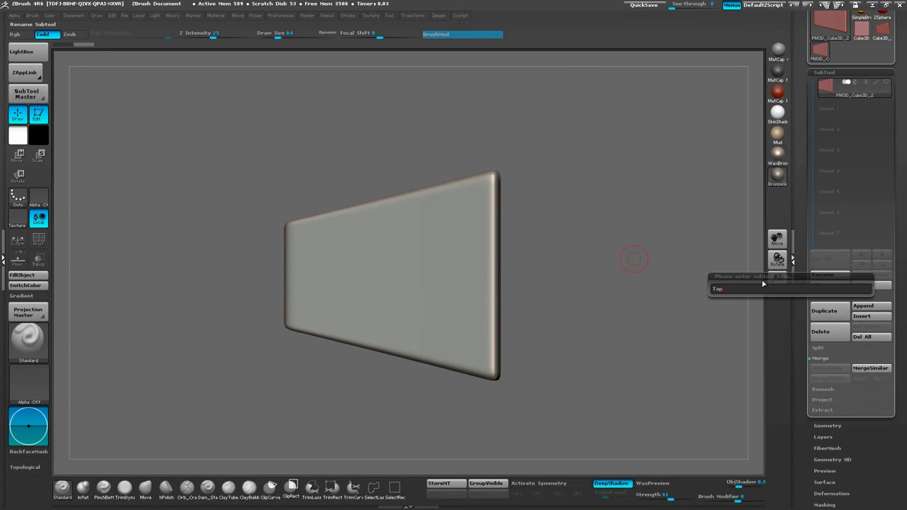
text(ered-Key)
key(Return)
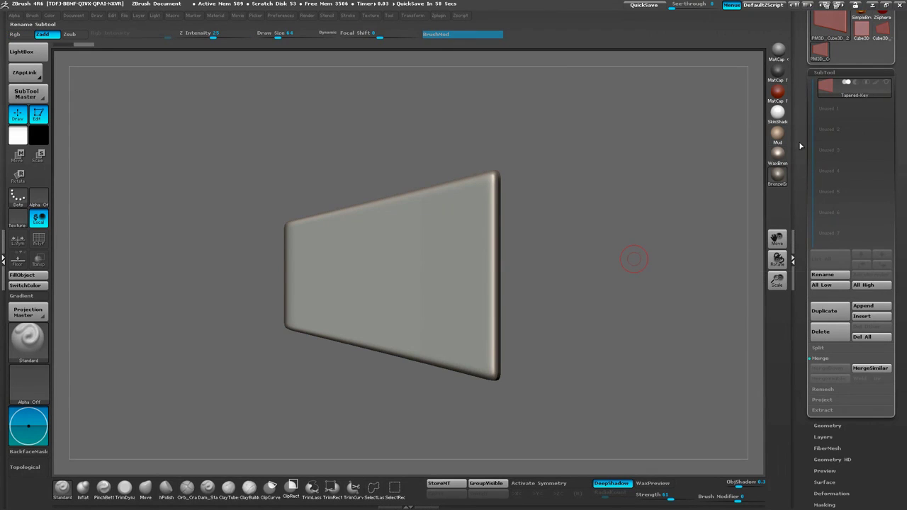
Step: Save the tapered key tool over the existing TaperKey.ZTL file, confirming the replacement
drag(799, 143, 801, 240)
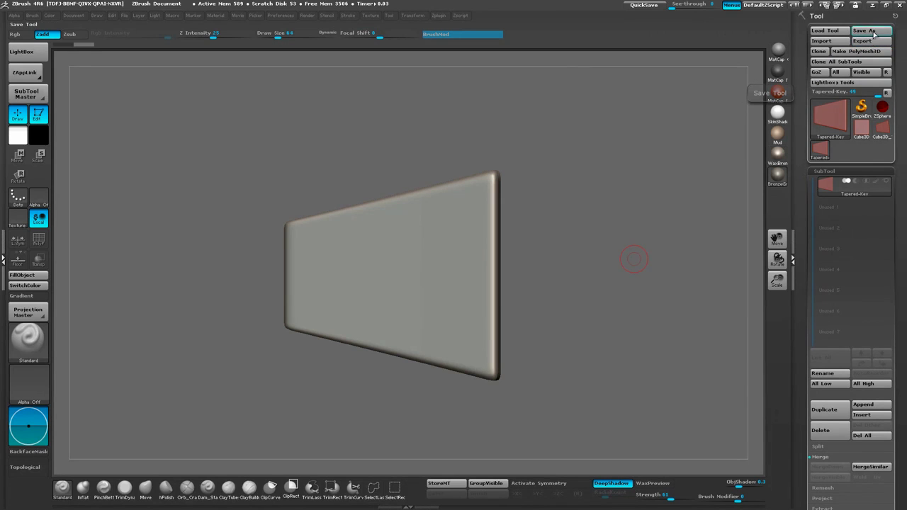
click(872, 32)
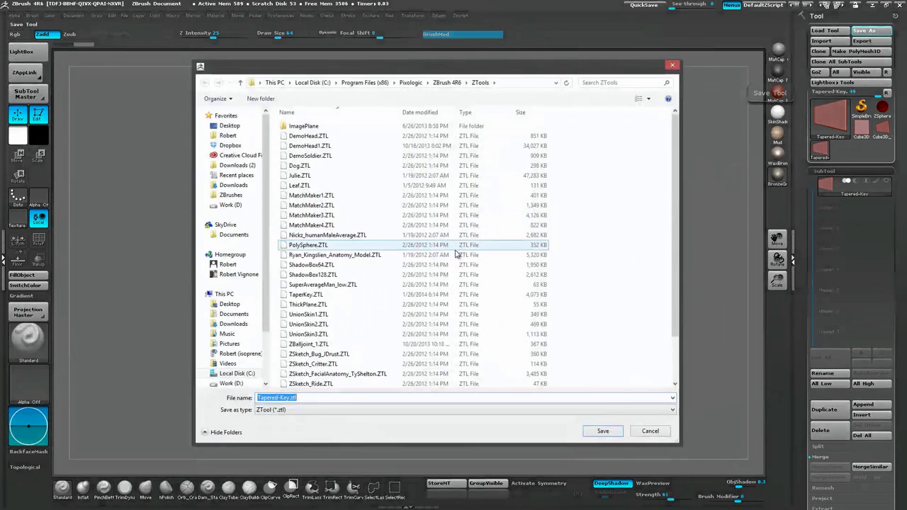
double_click(318, 294)
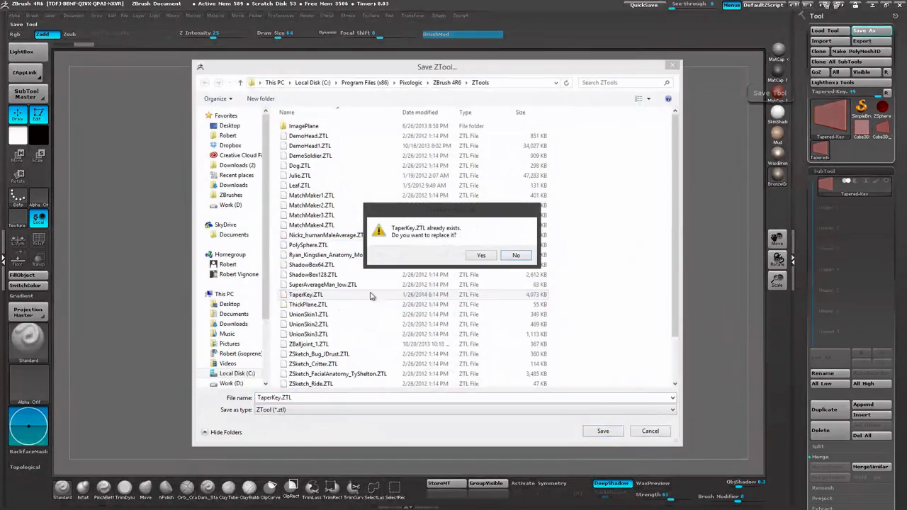
click(481, 256)
drag(568, 276, 559, 205)
drag(559, 205, 543, 198)
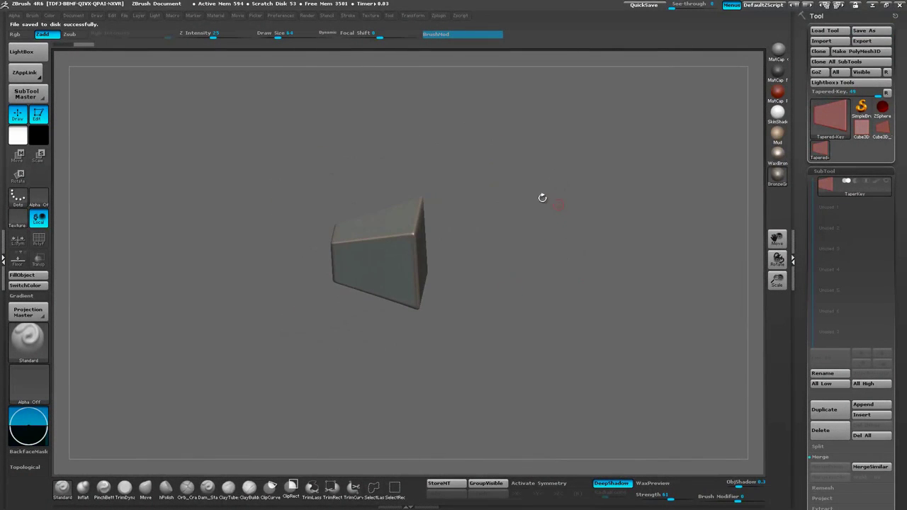
key(b)
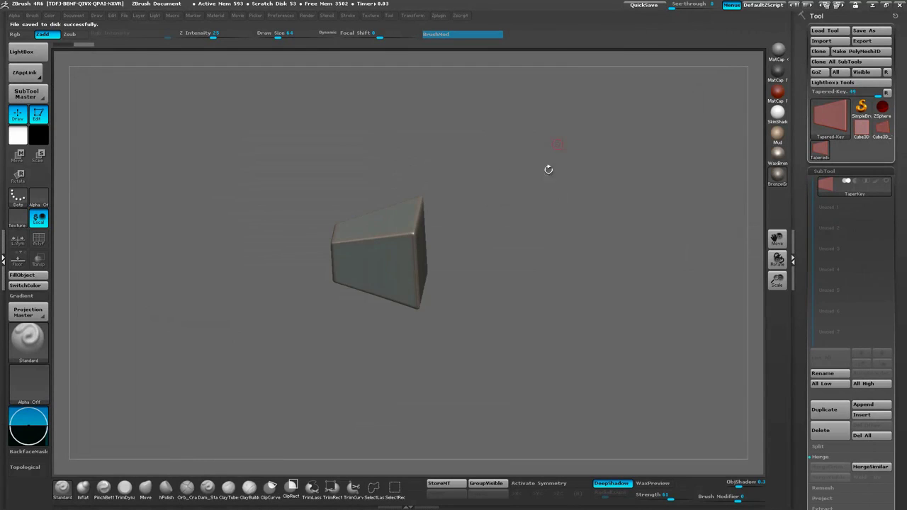
Step: Hide PM3D_Cube3D and show PM3D_Cube3D1 beside the TaperKey subtool
drag(547, 168, 550, 250)
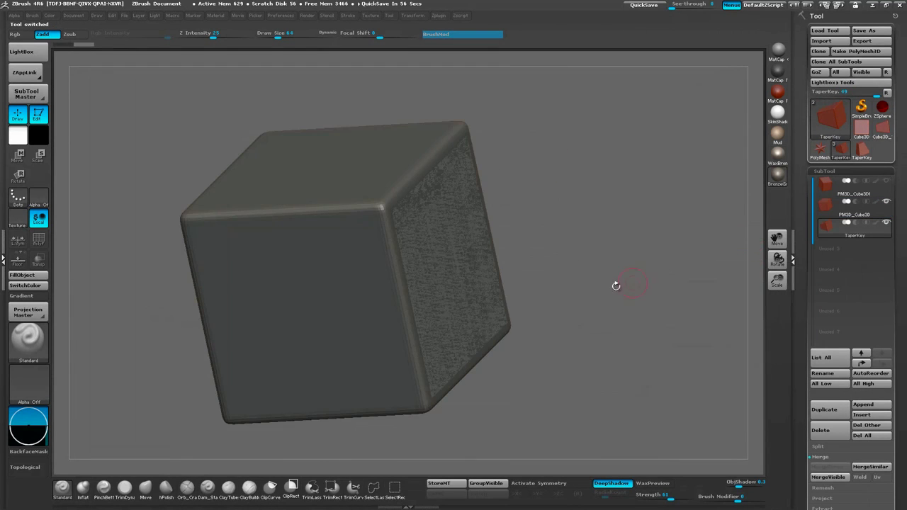
click(879, 201)
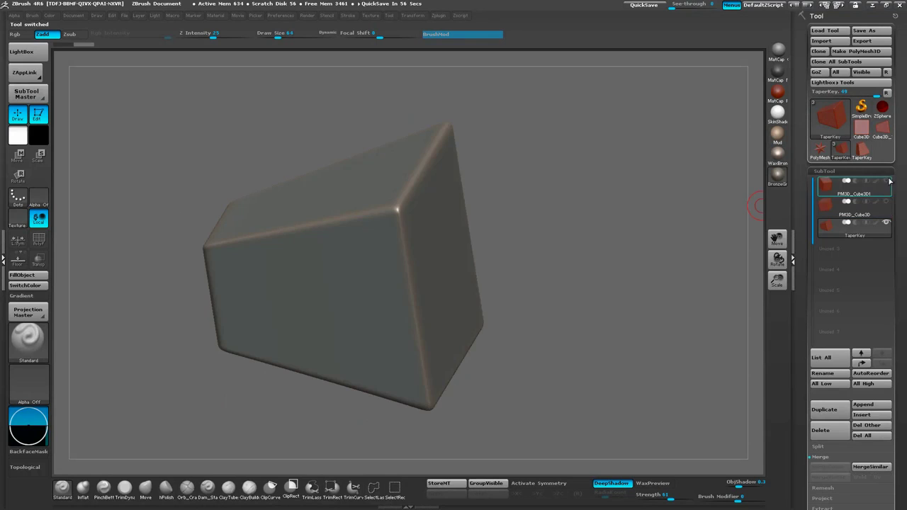
drag(593, 287, 705, 244)
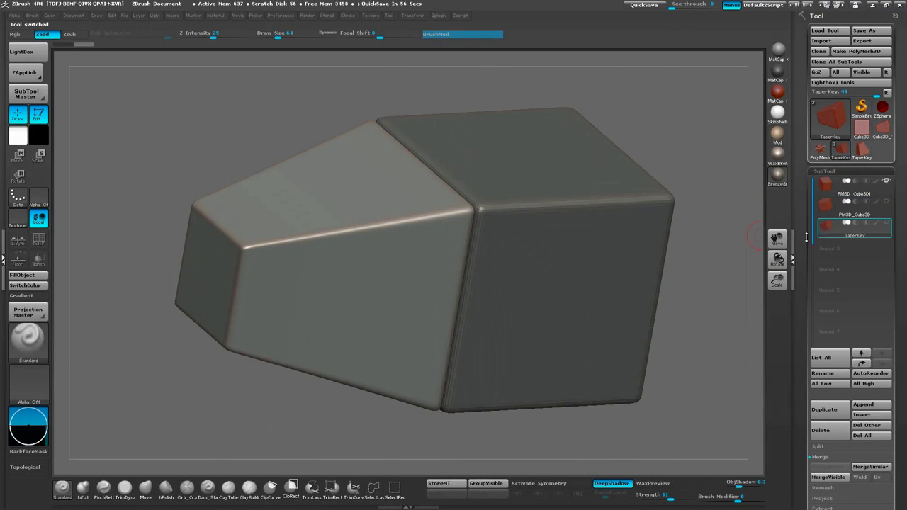
Step: Scale TaperKey down uniformly along a Transpose line until it is much smaller than the cube
key(w)
right_drag(531, 292, 520, 292)
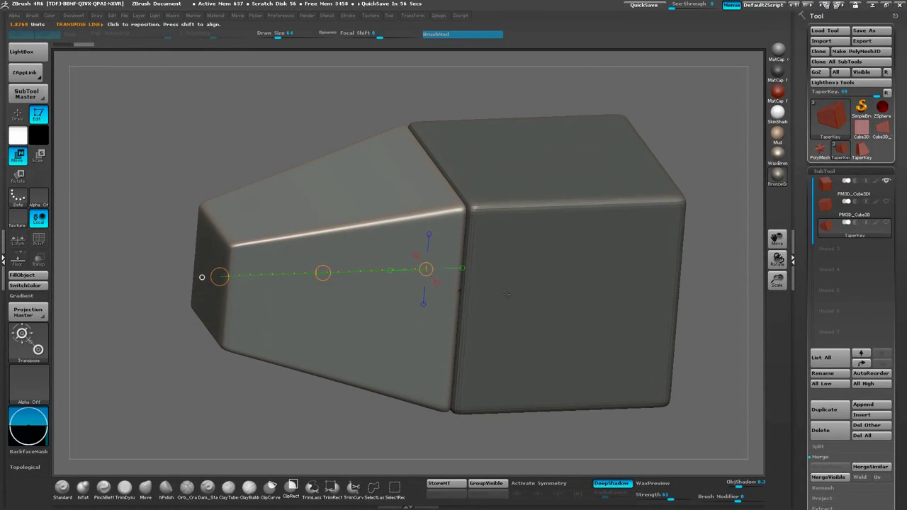
key(e)
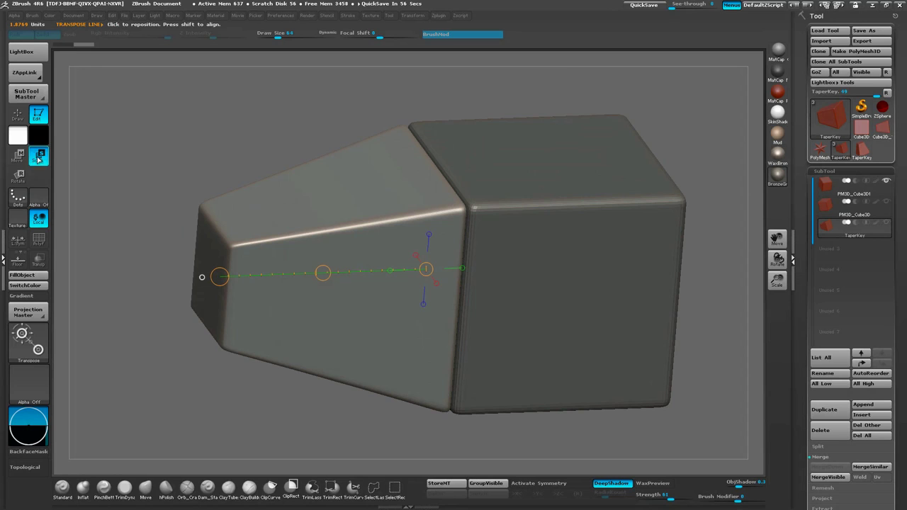
drag(228, 275, 418, 301)
right_drag(383, 396, 356, 312)
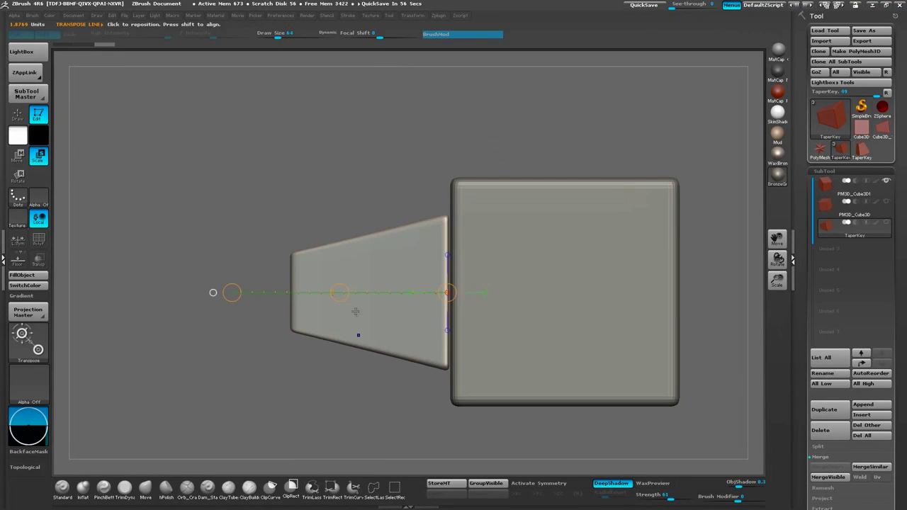
drag(341, 294, 399, 309)
Step: Try to reposition and shorten TaperKey along its axis with the Transpose line
key(w)
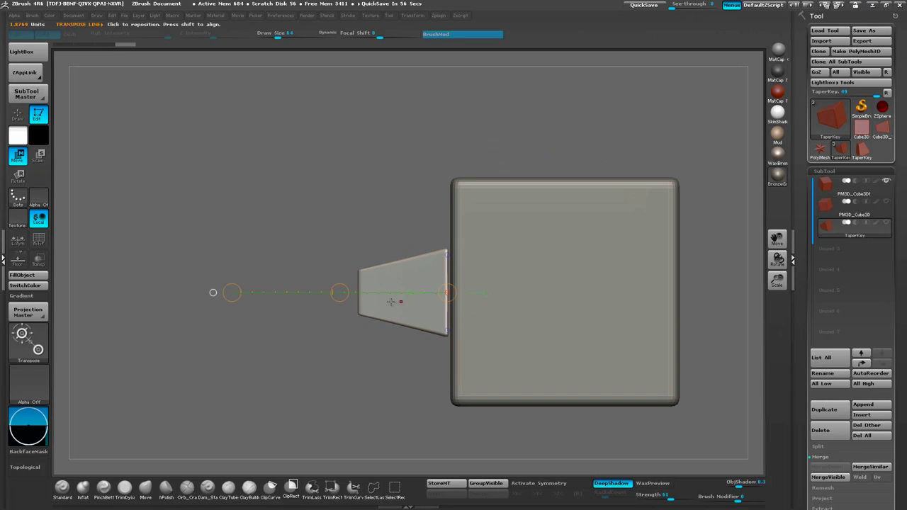
drag(341, 294, 358, 296)
mouse_move(347, 354)
right_down()
mouse_move(367, 399)
mouse_move(346, 345)
mouse_move(344, 379)
mouse_move(360, 368)
mouse_move(326, 345)
mouse_move(344, 340)
right_up()
drag(147, 240, 146, 218)
shift+right_drag(146, 218, 169, 243)
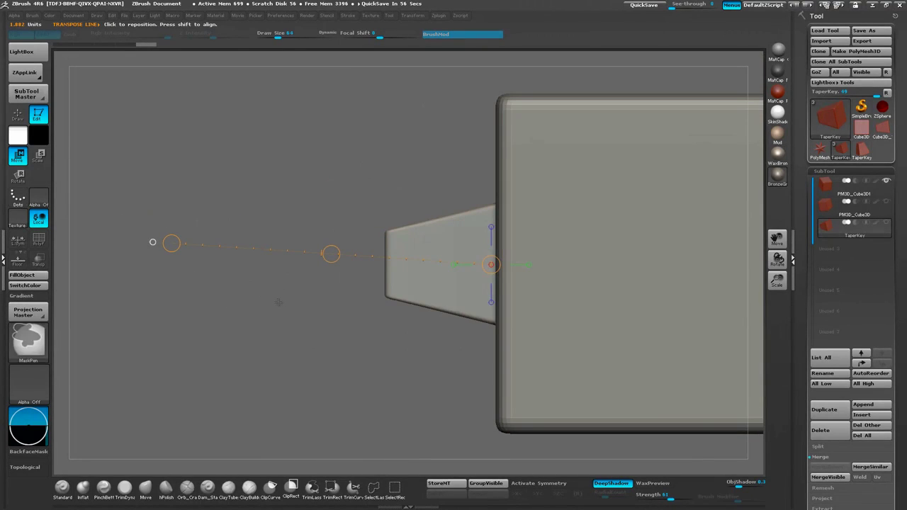
key(ctrl+z)
click(452, 265)
drag(170, 265, 300, 275)
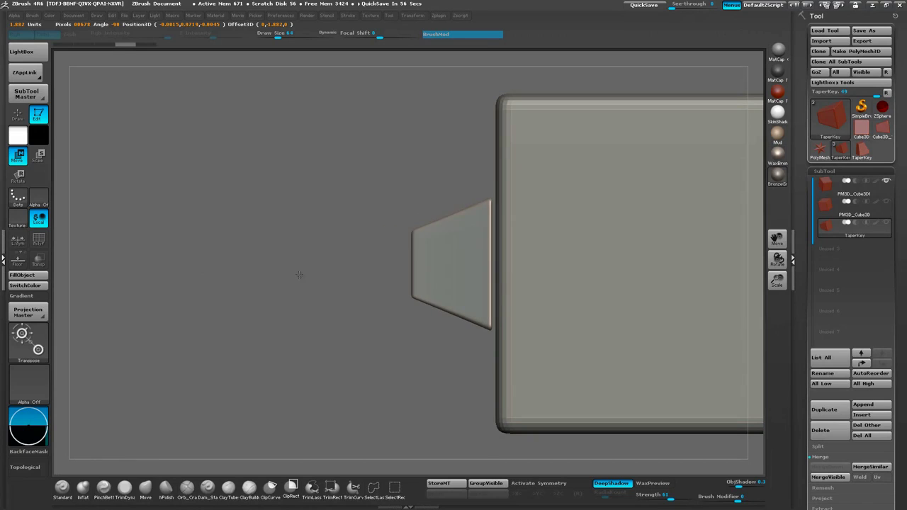
key(ctrl+z)
Step: Scale TaperKey down a little further and shorten it along its length
drag(173, 265, 281, 270)
key(w)
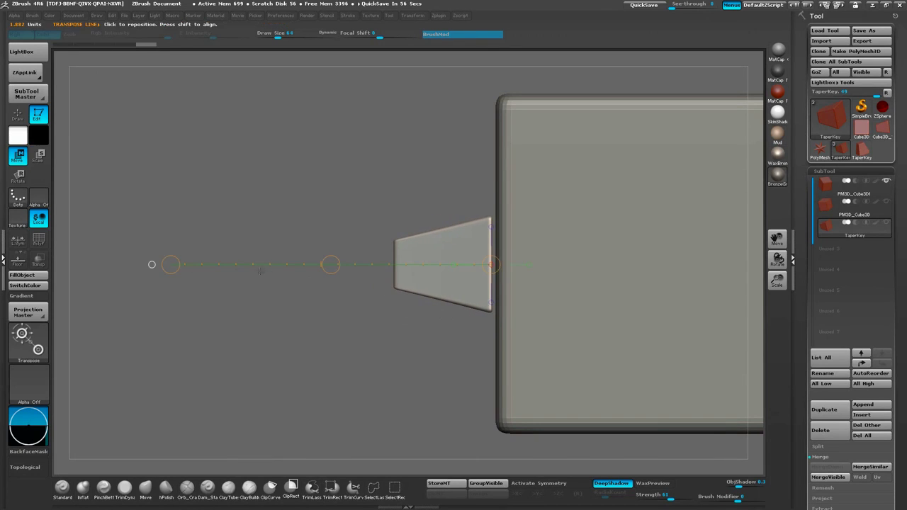
drag(171, 264, 224, 268)
Step: Turn on transparency, make TaperKey visible alongside PM3D_Cube3D1, and select TaperKey again
click(40, 262)
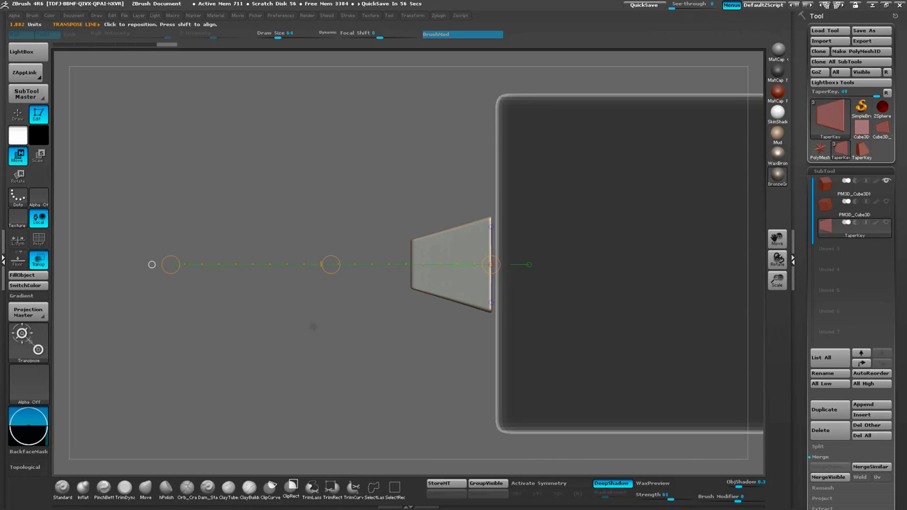
alt+click(507, 312)
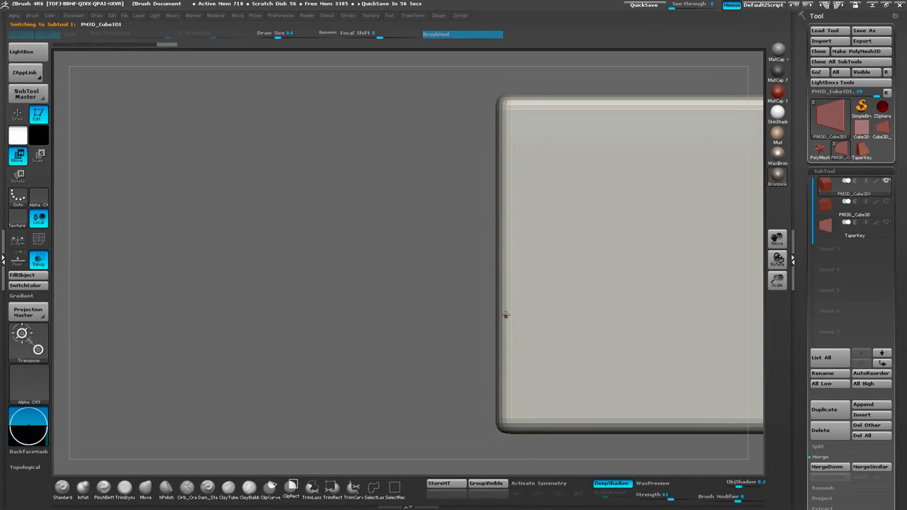
click(886, 225)
alt+drag(434, 363, 486, 312)
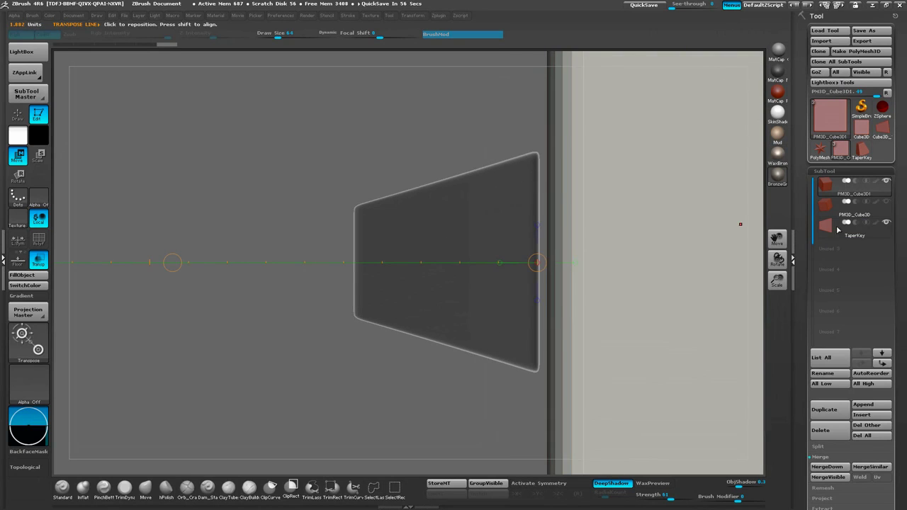
click(831, 231)
click(828, 212)
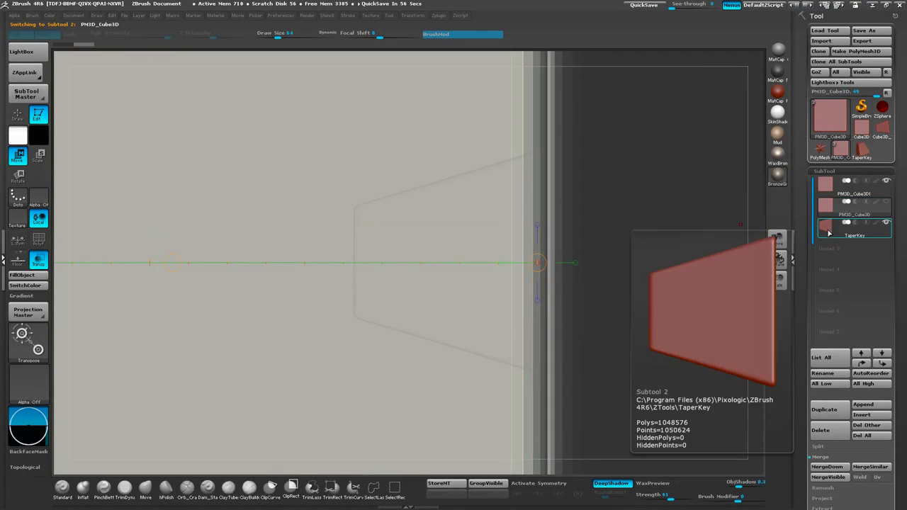
click(831, 232)
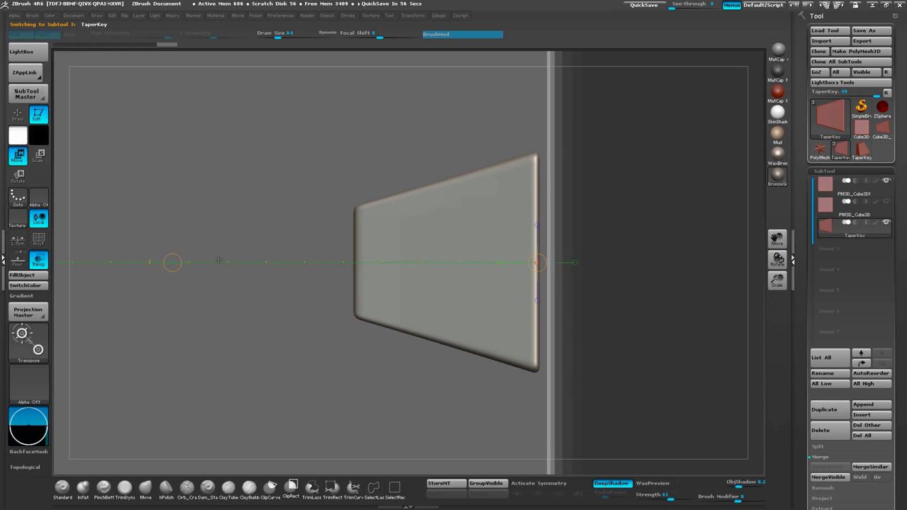
Step: Move TaperKey along its axis until its wide end sinks slightly into the face of PM3D_Cube3D1, and return to Draw mode
drag(172, 262, 194, 263)
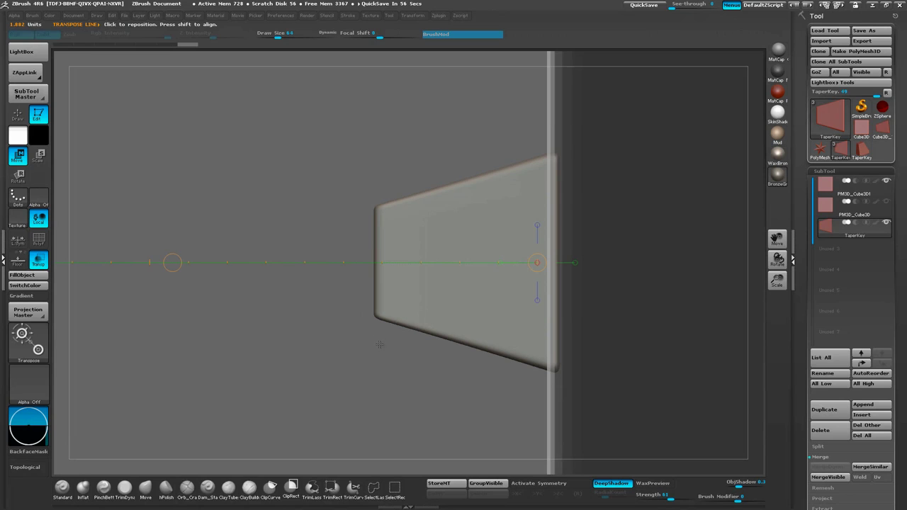
mouse_move(333, 319)
mouse_down()
mouse_move(375, 350)
mouse_move(378, 328)
mouse_up()
key(q)
mouse_move(828, 230)
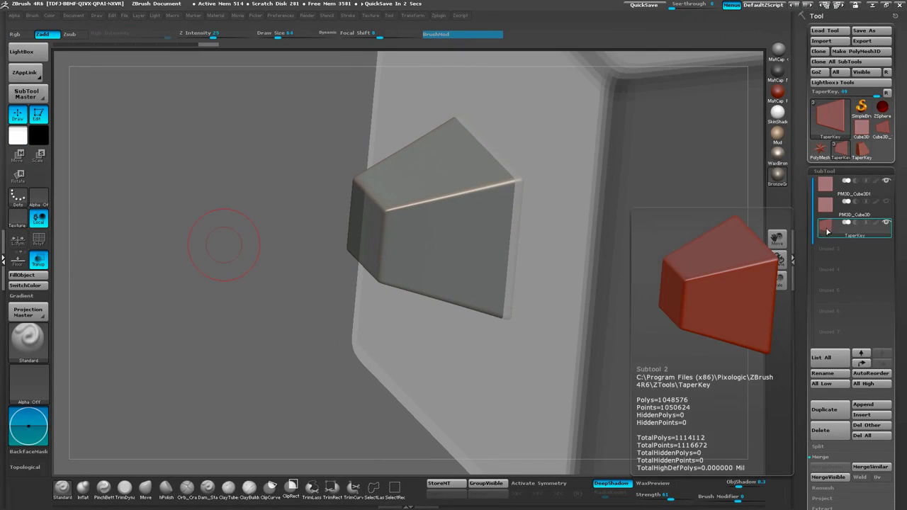
drag(536, 309, 521, 282)
Step: Run Split To Similar Parts on TaperKey, always accepting the non-undoable operation, and follow it with Split To Parts
drag(801, 435, 802, 283)
click(819, 295)
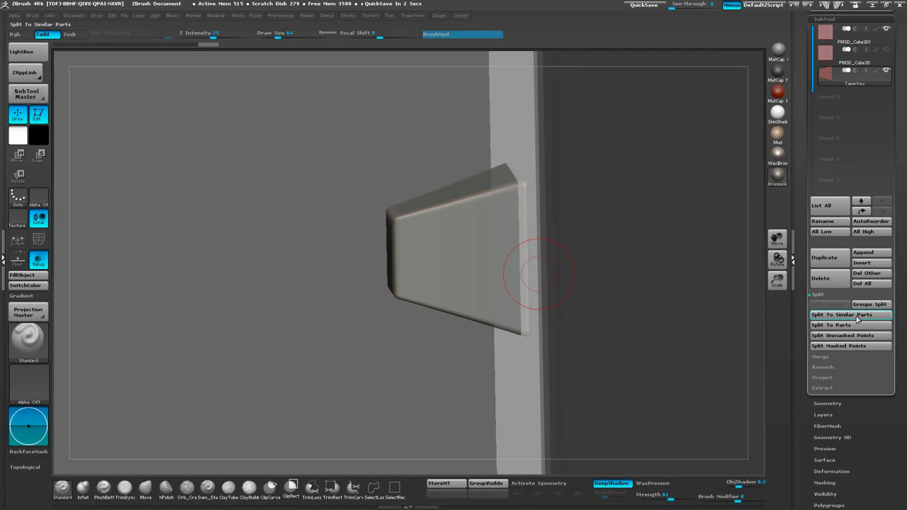
click(842, 315)
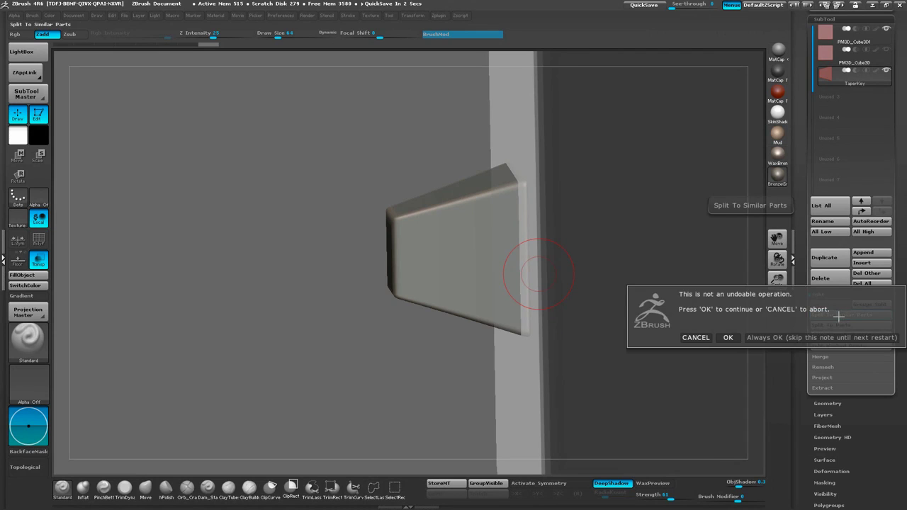
click(808, 337)
drag(804, 102, 814, 70)
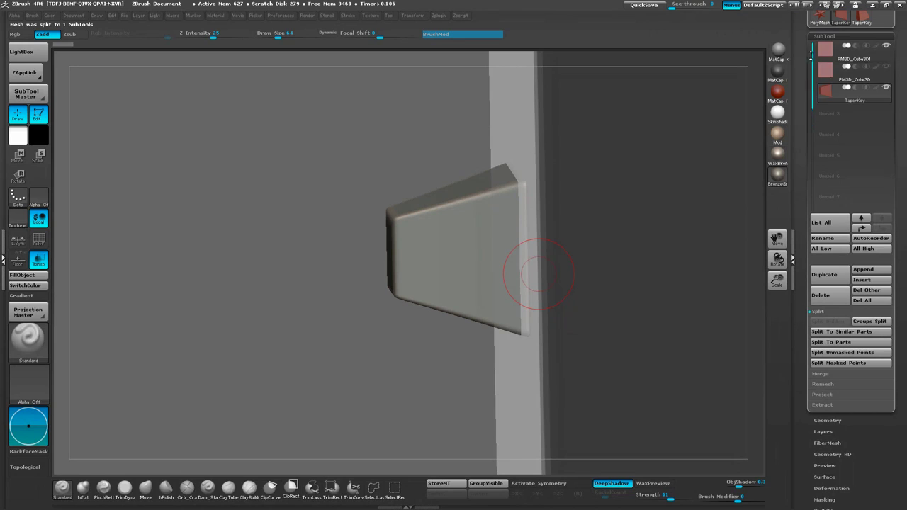
click(833, 343)
Step: Select TaperKey and show TaperKey1 to compare the nested blocks at the cube's face
click(826, 117)
click(826, 117)
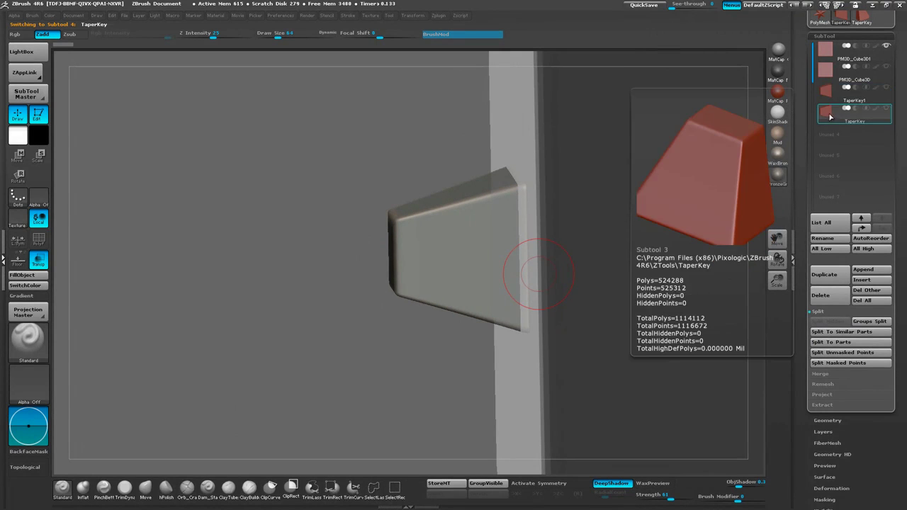
click(886, 89)
mouse_move(507, 338)
mouse_down()
mouse_move(484, 358)
mouse_move(498, 381)
mouse_move(492, 357)
mouse_up()
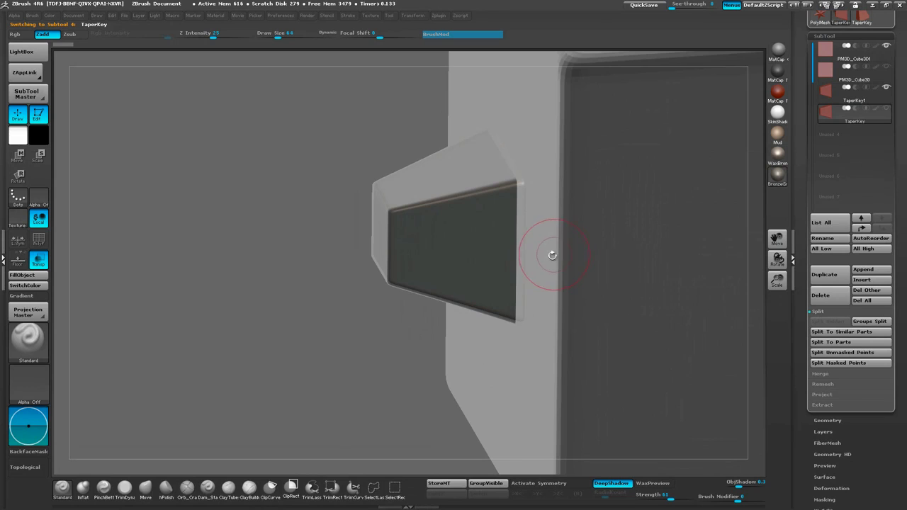
mouse_move(539, 281)
mouse_down()
mouse_move(527, 283)
mouse_move(532, 264)
mouse_move(529, 272)
mouse_up()
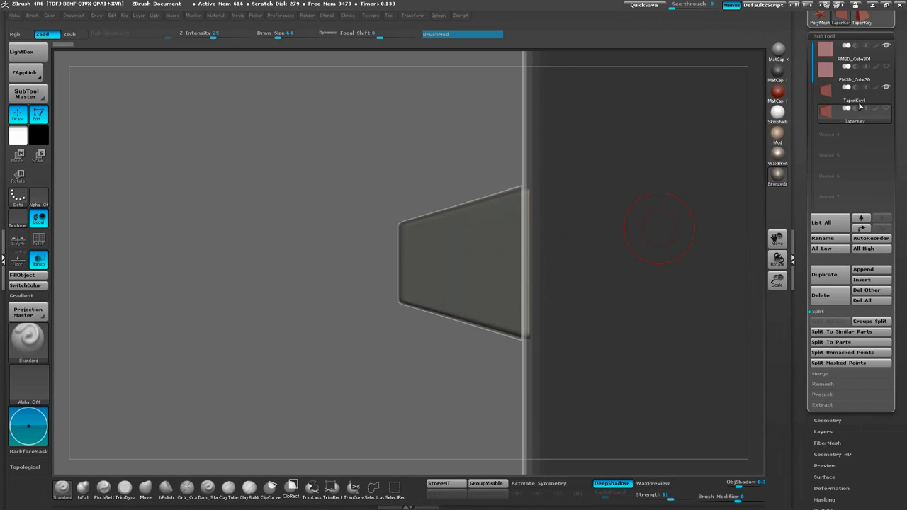
Step: Select TaperKey1 and turn off transparency
click(829, 98)
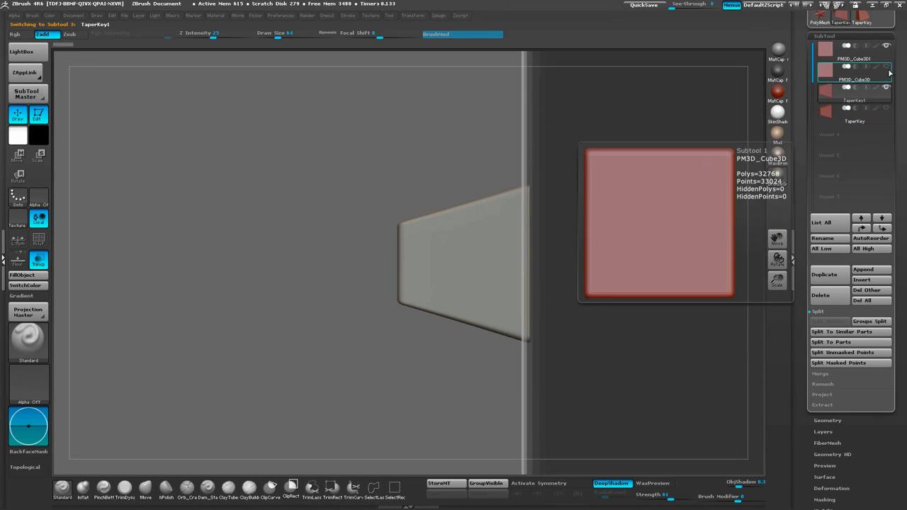
drag(644, 187, 709, 186)
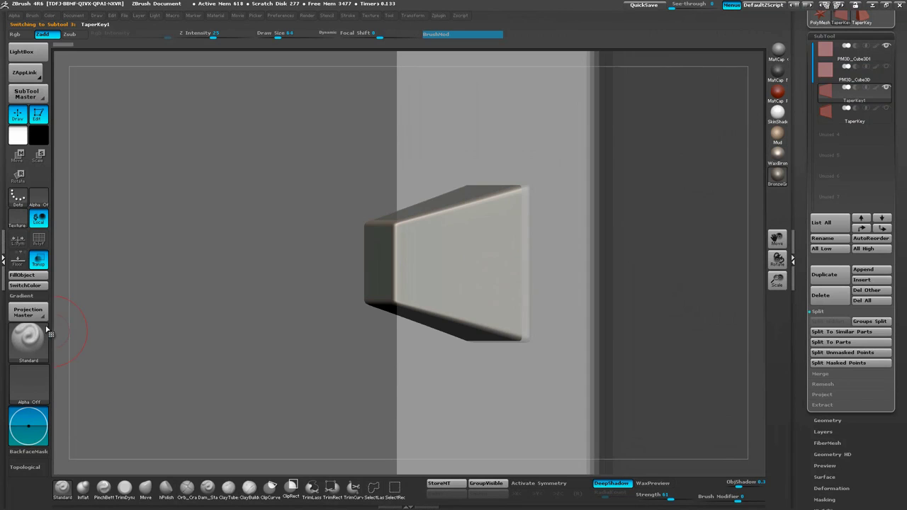
click(42, 263)
alt+drag(260, 330, 656, 195)
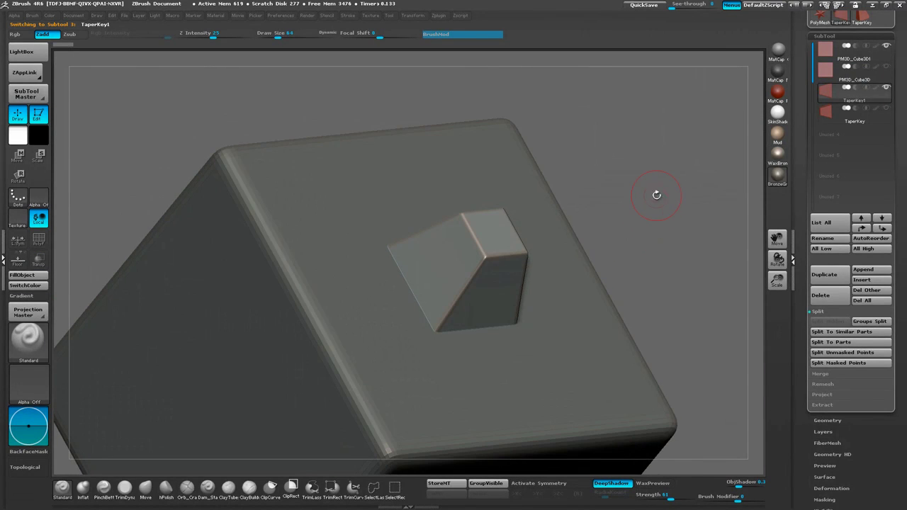
Step: Move TaperKey1 directly below PM3D_Cube3D1 in the subtool order and merge PM3D_Cube3D1 down with it
click(862, 228)
click(830, 56)
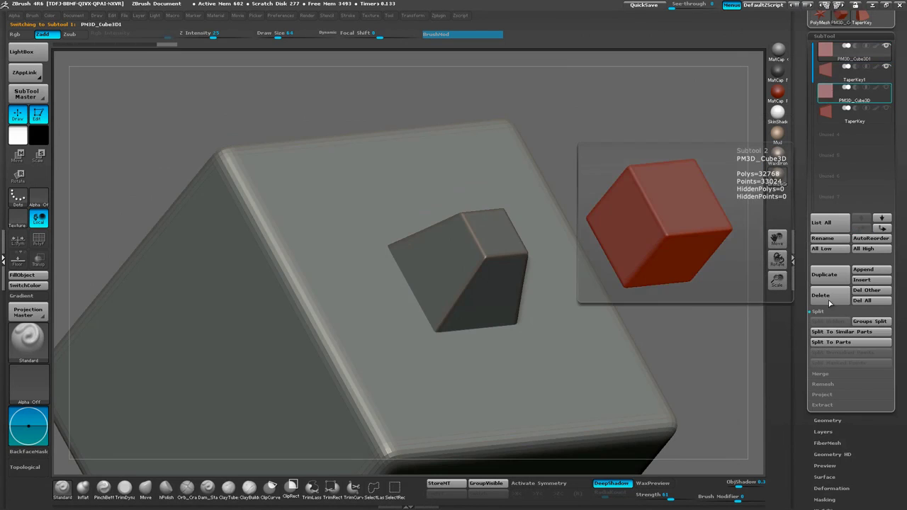
click(824, 375)
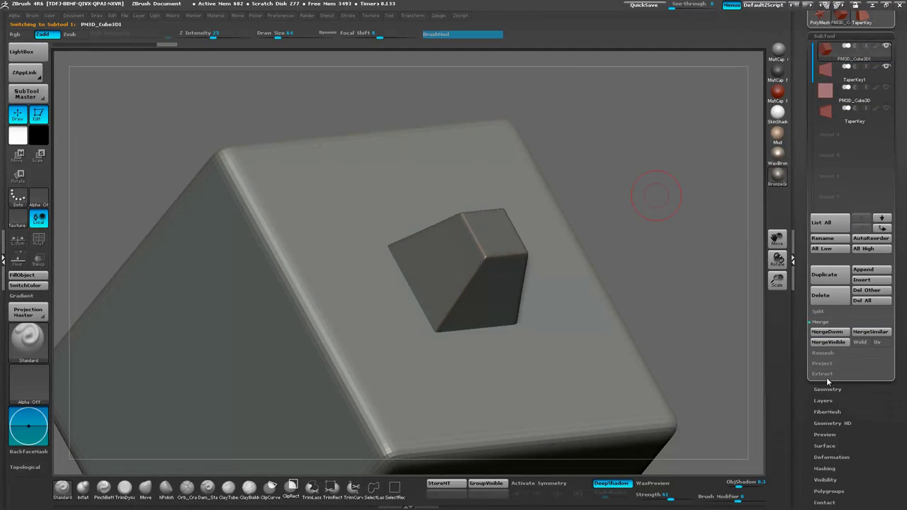
click(834, 333)
drag(682, 223, 628, 255)
Step: Hide PM3D_Cube3D1, select PM3D_Cube3D, and show TaperKey with it to check where the key meets the cube's face
click(886, 68)
right_drag(629, 259, 611, 250)
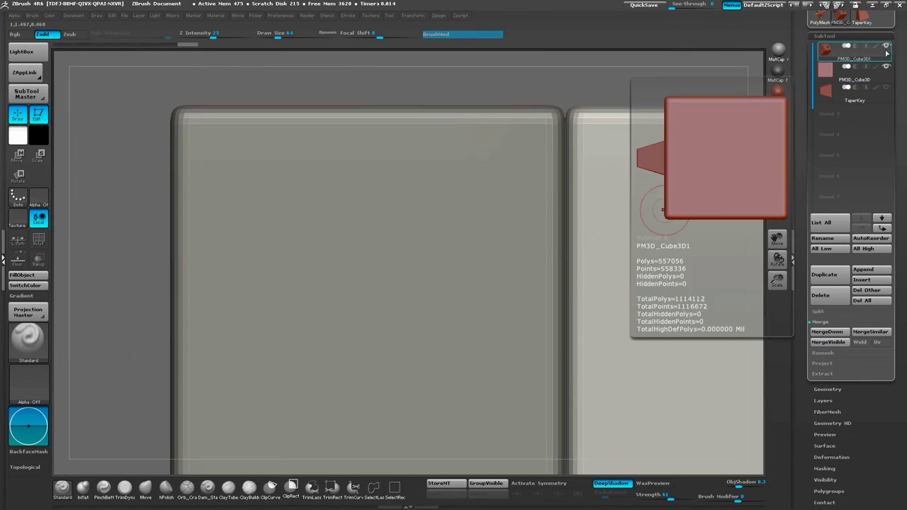
click(886, 47)
click(887, 66)
click(829, 77)
drag(664, 279, 602, 302)
click(887, 88)
alt+drag(751, 260, 588, 282)
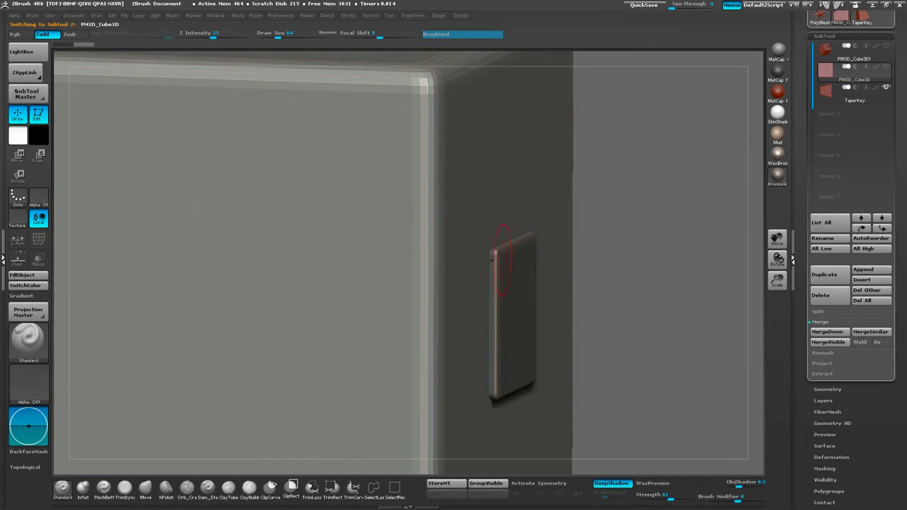
Step: Set TaperKey to subtract and merge PM3D_Cube3D down with it
drag(644, 273, 627, 270)
alt+drag(651, 227, 683, 195)
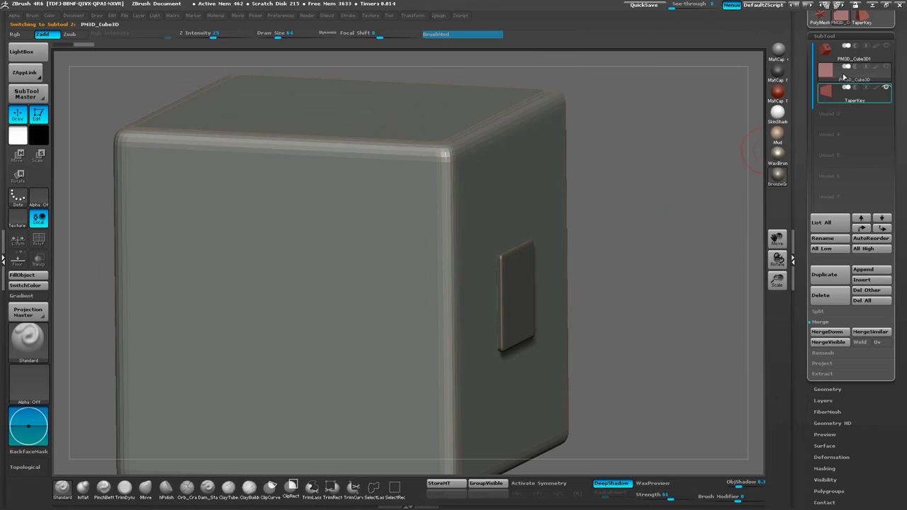
mouse_move(829, 78)
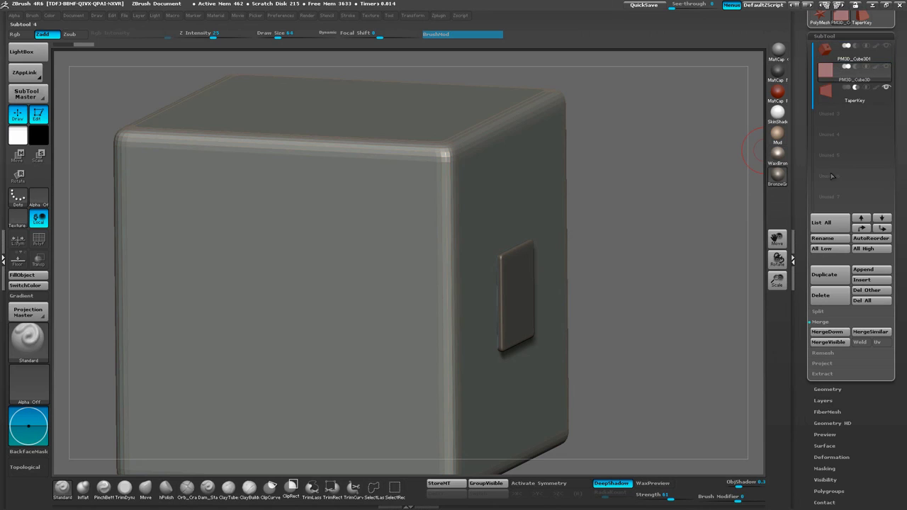
click(828, 331)
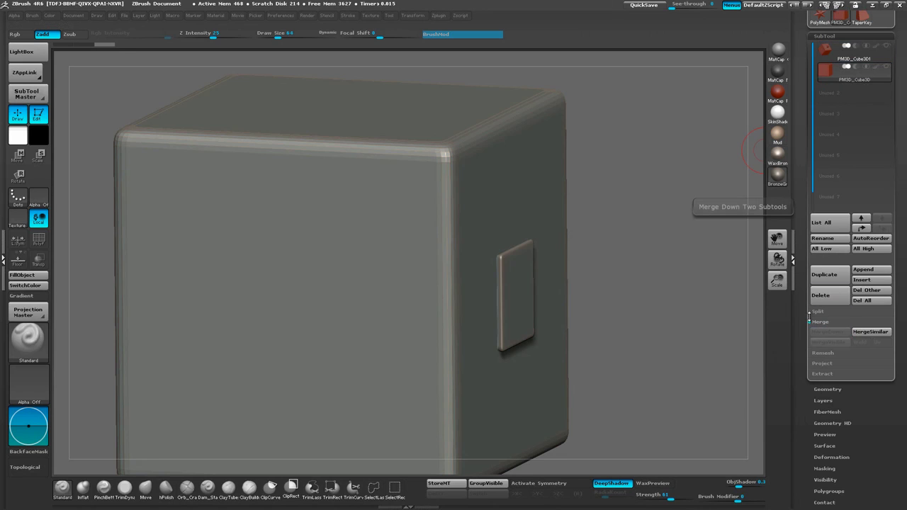
Step: Run DynaMesh on the merged PM3D_Cube3D with Groups on and resolution 1024 to cut the tapered socket
drag(657, 318, 634, 317)
drag(801, 321, 804, 176)
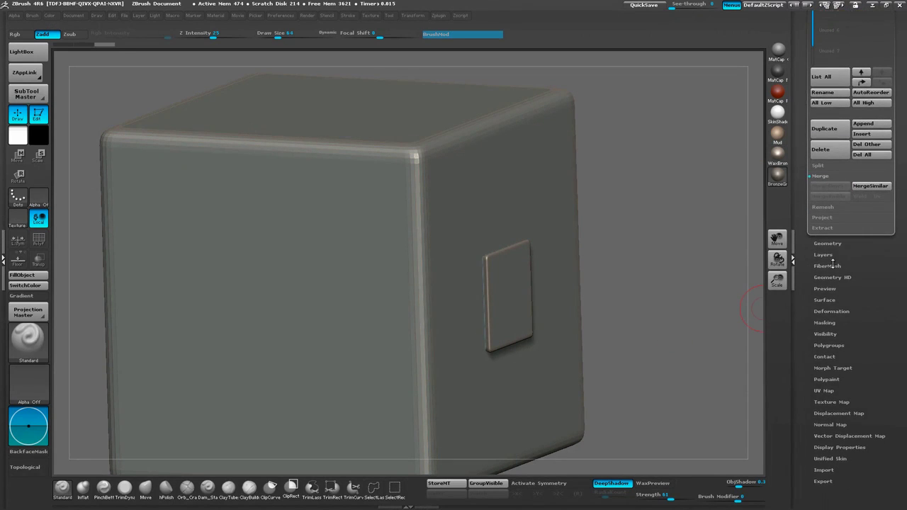
click(828, 244)
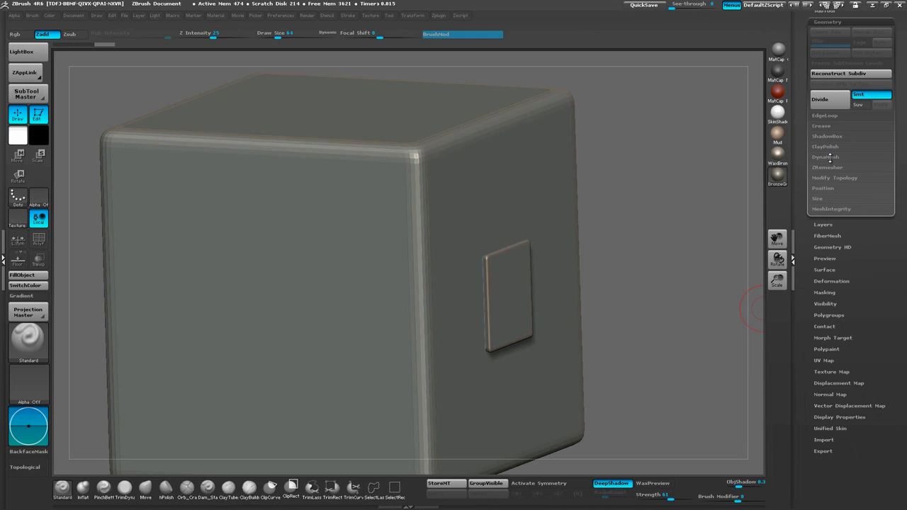
click(826, 156)
click(862, 170)
drag(819, 191, 849, 193)
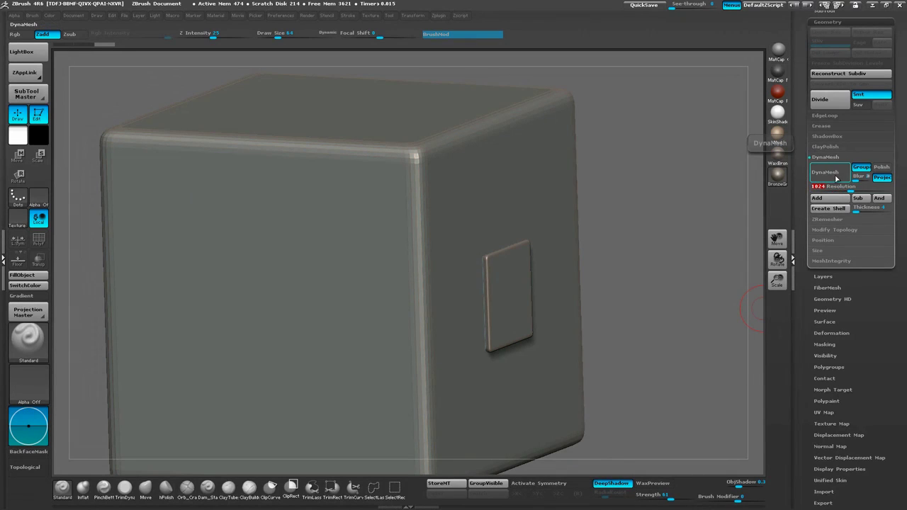
click(840, 180)
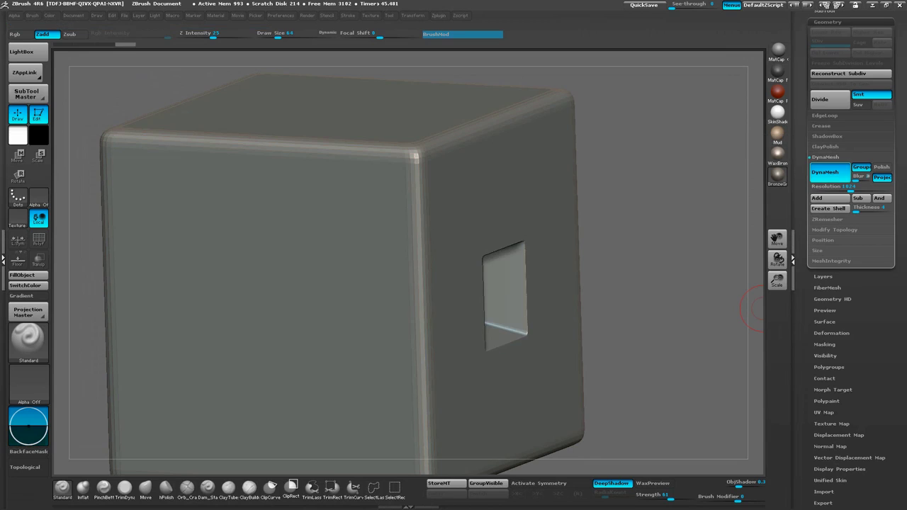
Step: Check the socket cut into PM3D_Cube3D, close the DynaMesh settings, and show PM3D_Cube3D1 with it
drag(644, 302, 681, 271)
click(840, 171)
click(829, 159)
drag(801, 163, 803, 198)
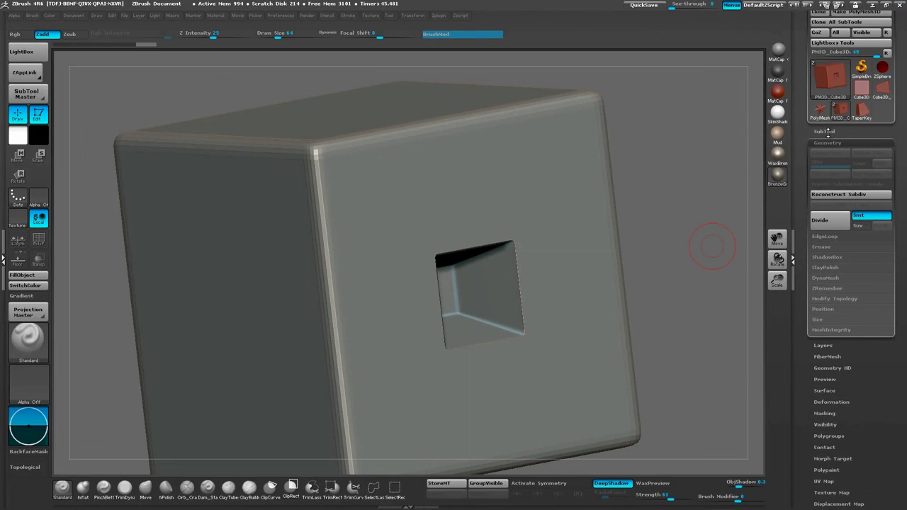
click(824, 132)
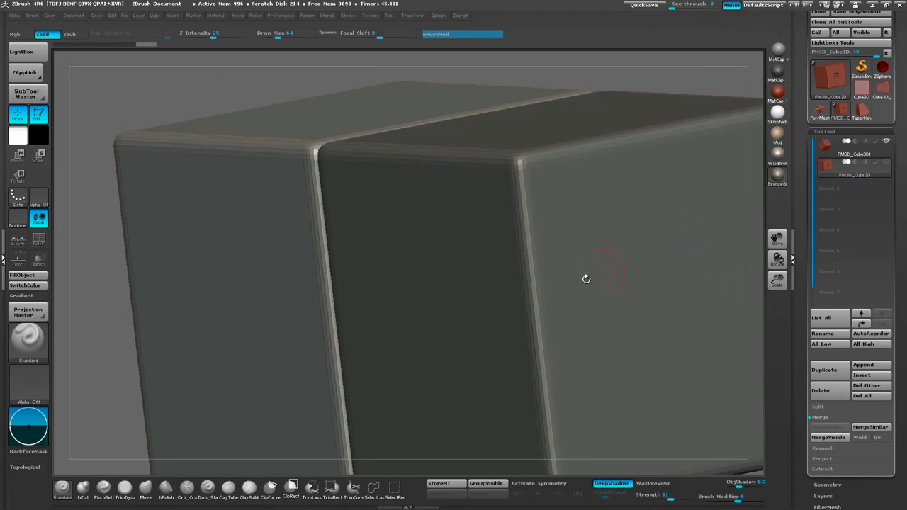
Step: Move PM3D_Cube3D away from PM3D_Cube3D1 with transparency on to expose the key and socket, and turn transparency off
drag(585, 277, 430, 267)
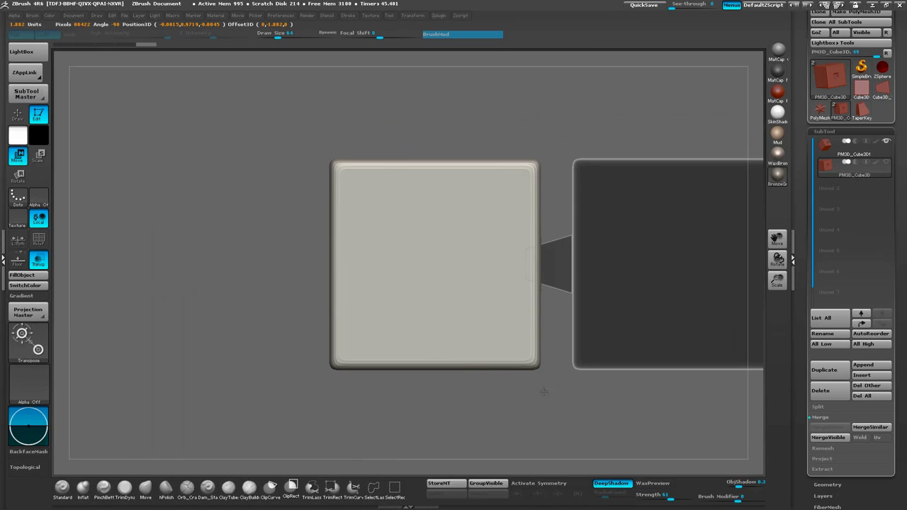
mouse_move(542, 391)
mouse_down()
mouse_move(534, 319)
mouse_move(611, 259)
mouse_up()
key(q)
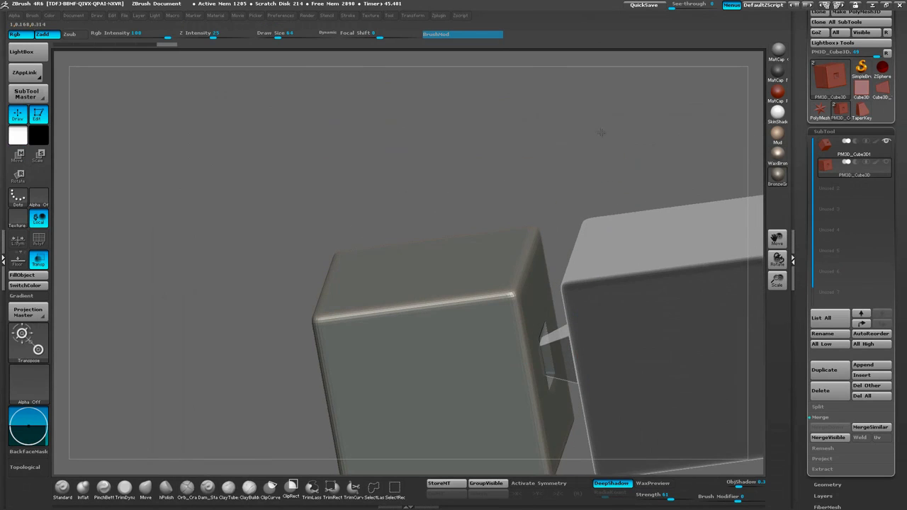
drag(602, 134, 531, 111)
click(41, 263)
Step: Move PM3D_Cube3D back against PM3D_Cube3D1 so the tapered key seats in the socket
mouse_move(582, 271)
alt+mouse_down()
mouse_move(564, 311)
mouse_move(496, 259)
alt+mouse_up()
mouse_move(509, 195)
mouse_down()
mouse_move(473, 183)
mouse_move(533, 191)
mouse_up()
key(w)
drag(339, 331, 424, 325)
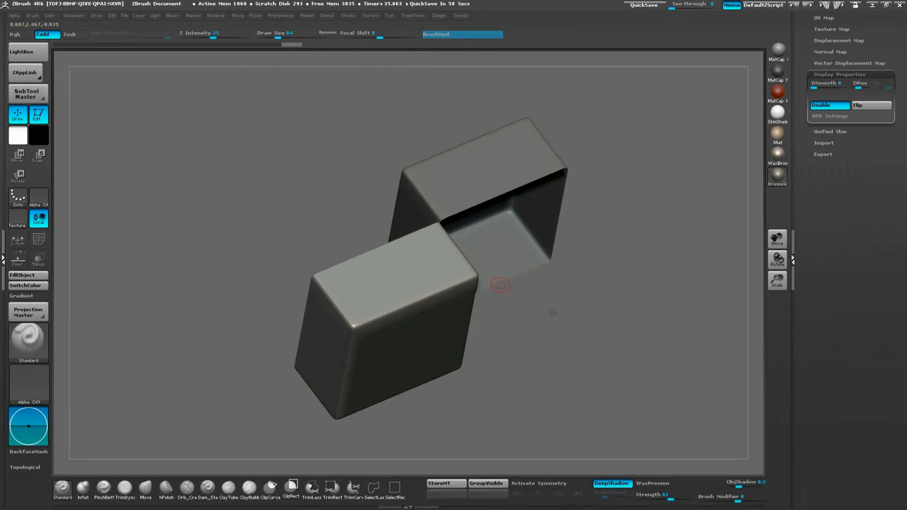
Step: Examine the clearance around the tapered key in its socket and along the cubes' adjoining faces, with the draw size set to 28
mouse_move(552, 306)
mouse_down()
mouse_move(568, 310)
mouse_move(587, 350)
mouse_move(573, 284)
mouse_move(589, 261)
mouse_move(592, 302)
mouse_move(603, 268)
mouse_move(600, 304)
mouse_move(583, 302)
mouse_move(564, 339)
mouse_move(567, 330)
mouse_move(670, 419)
mouse_up()
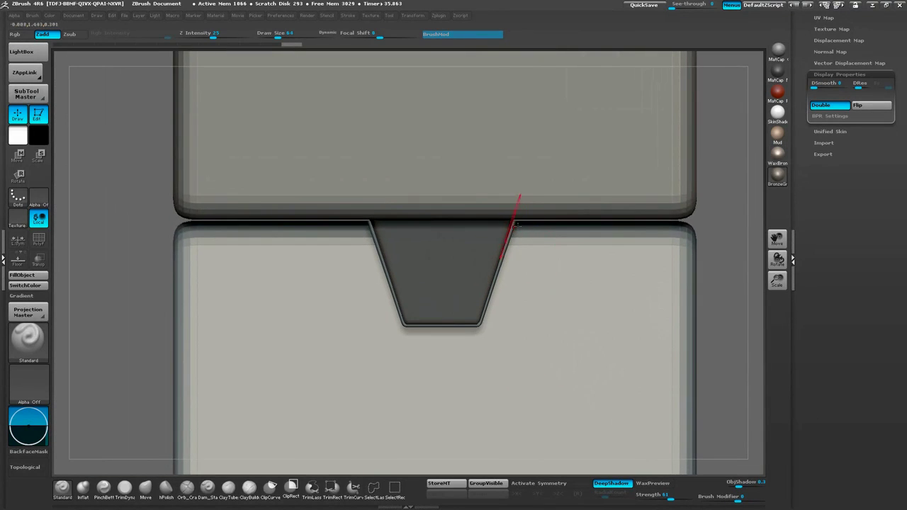
key(s)
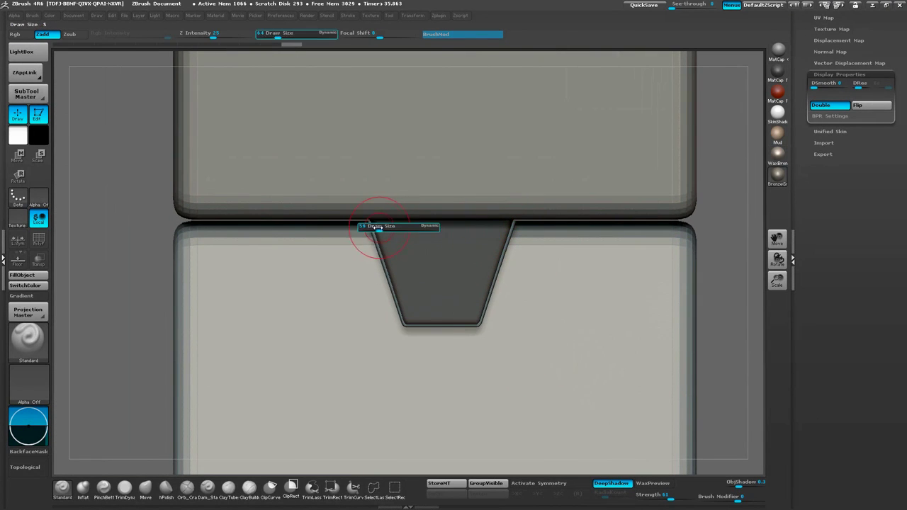
click(373, 228)
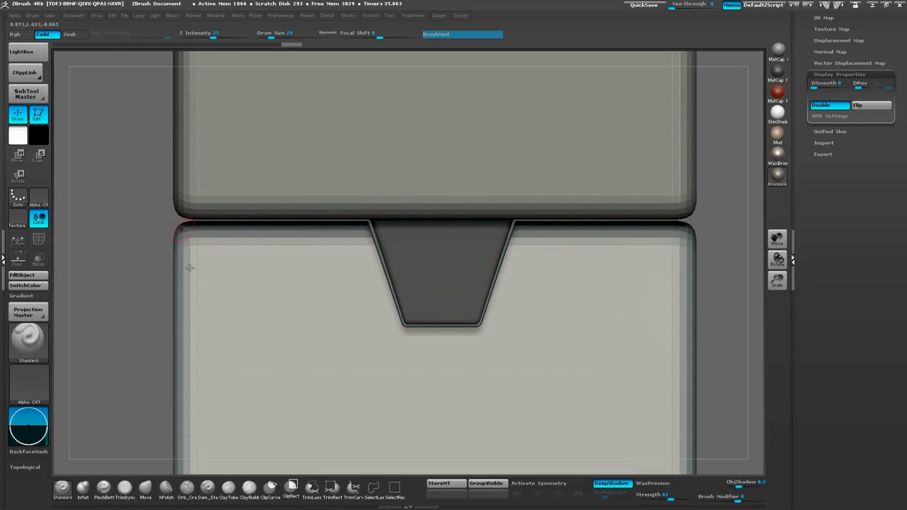
alt+drag(710, 206, 682, 120)
alt+drag(625, 207, 136, 306)
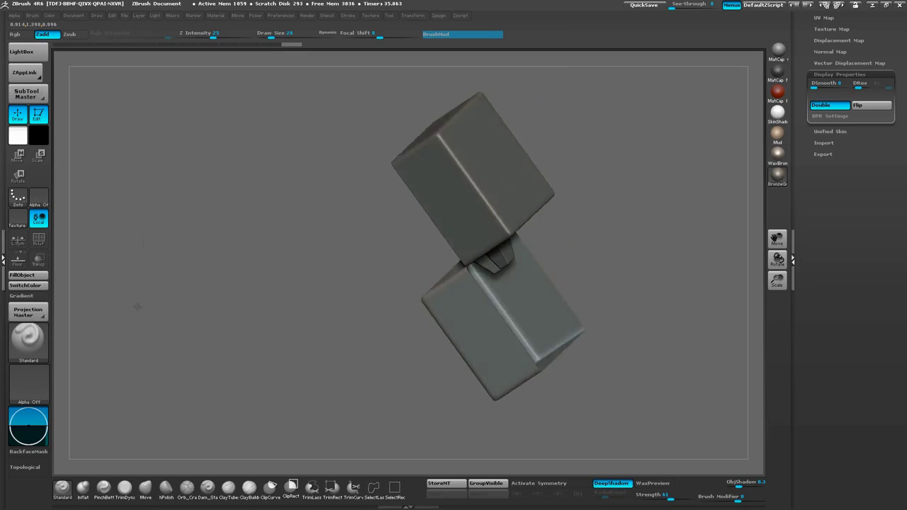